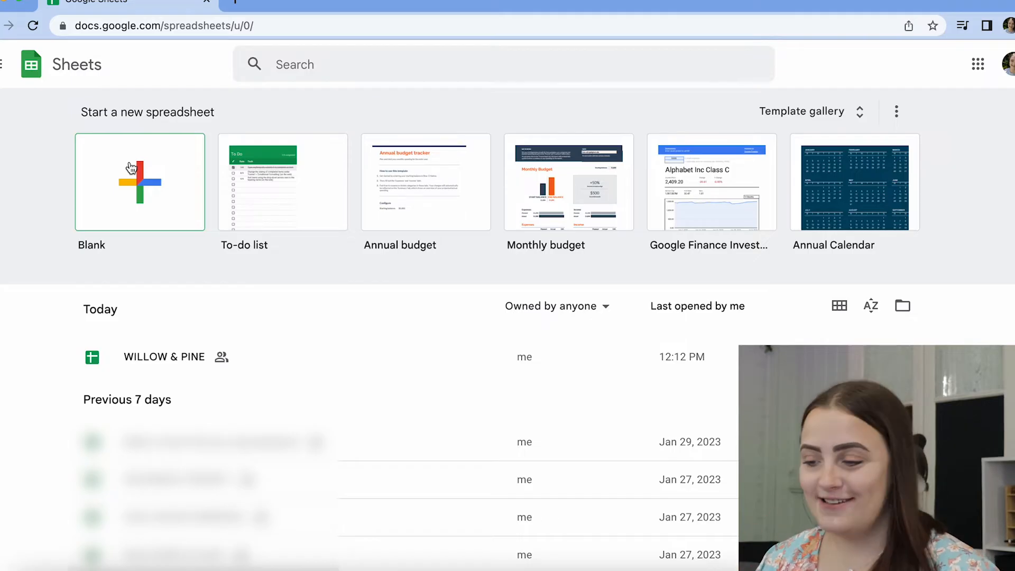
Create a blank spreadsheet and name it "Content calender 2023".
{"action": "left_click", "coordinate": [131, 168]}
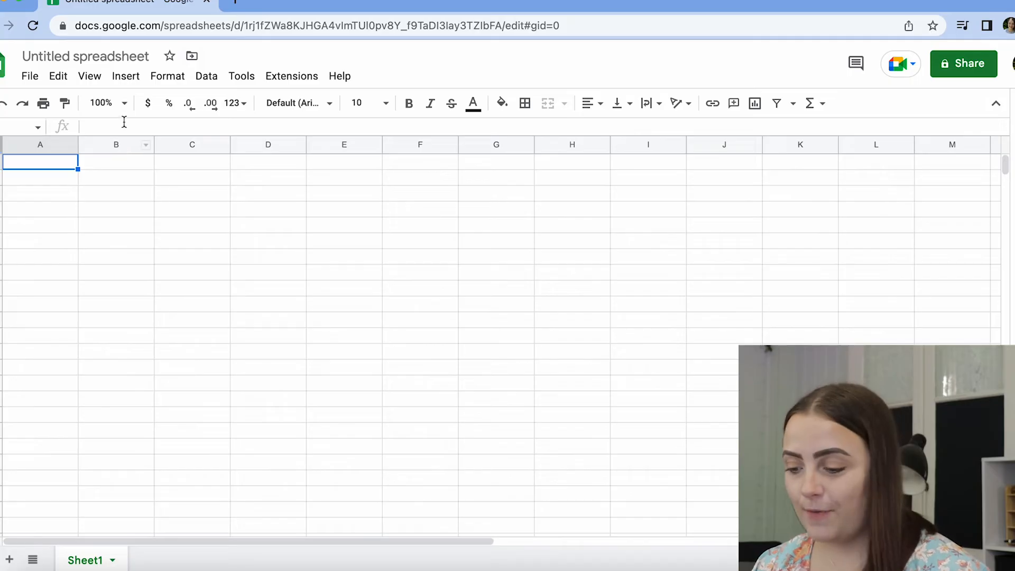
{"action": "left_click", "coordinate": [144, 55]}
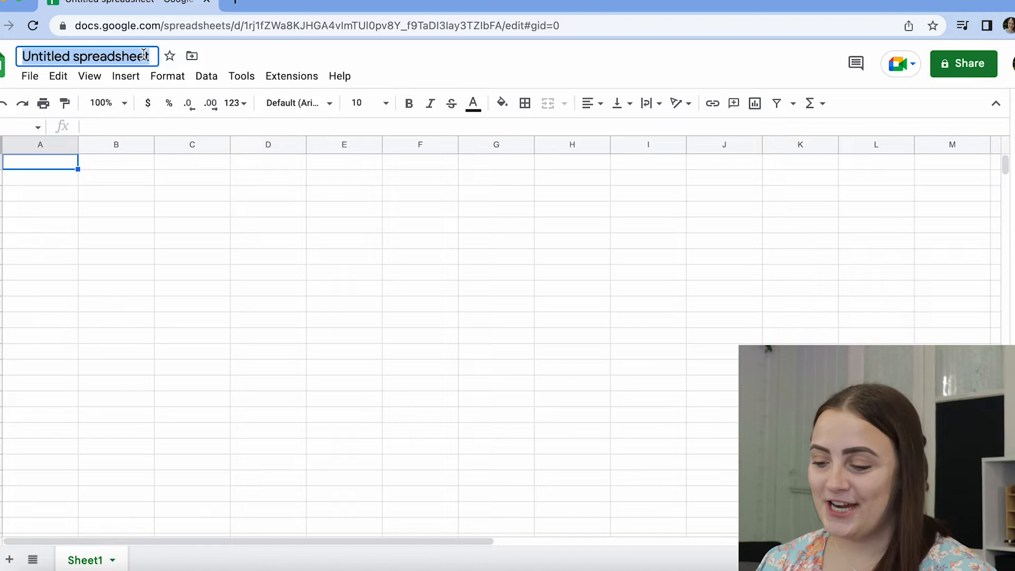
{"action": "type", "text": "Co"}
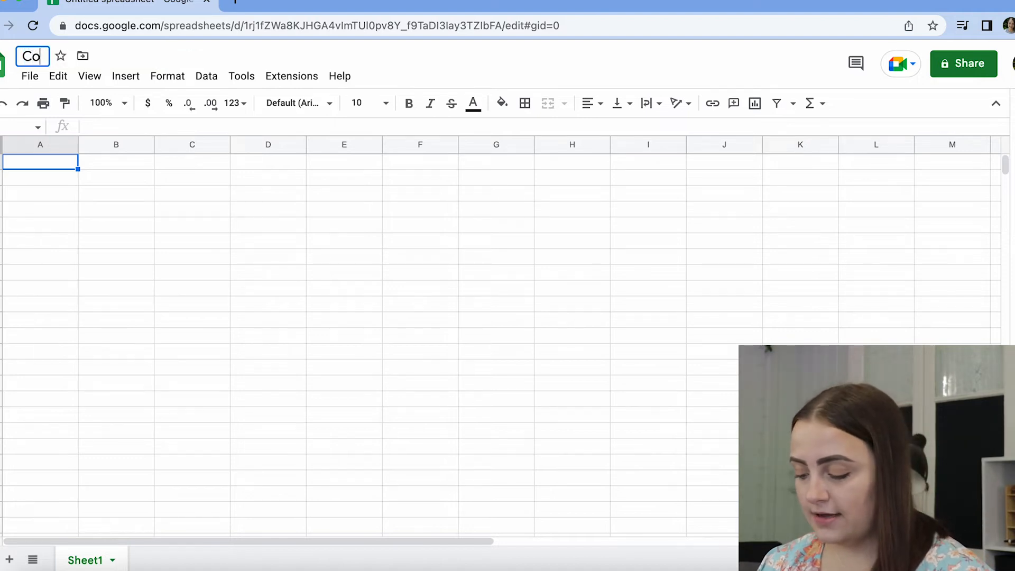
{"action": "type", "text": "ntent cale"}
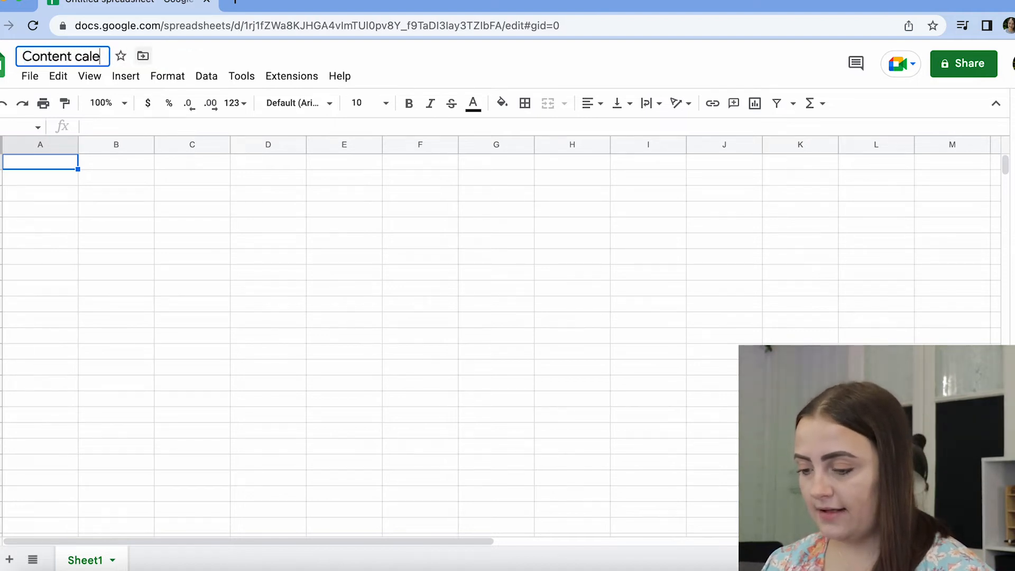
{"action": "type", "text": "nder 2023"}
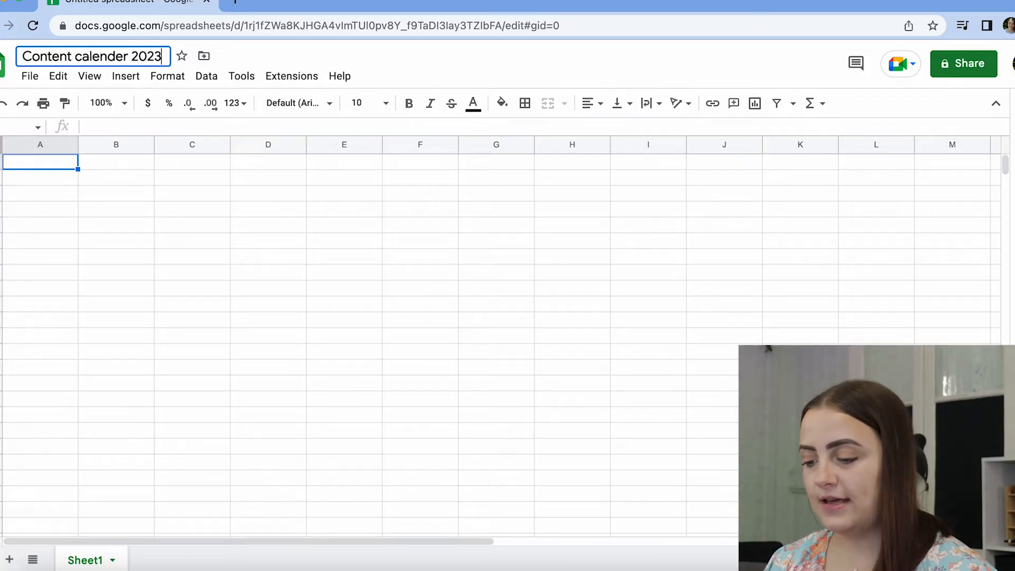
{"action": "left_click", "coordinate": [40, 164]}
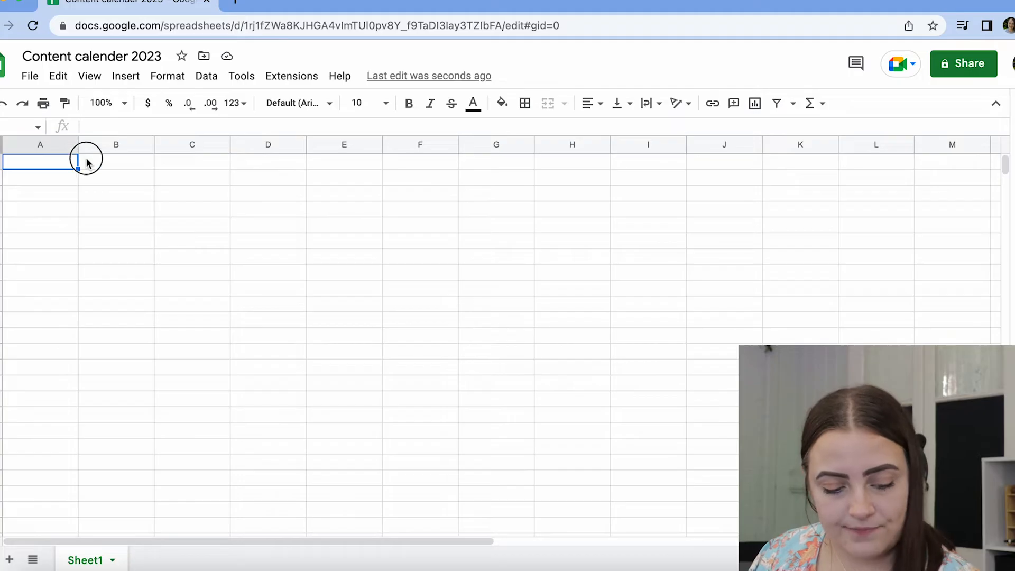
Merge cells B1 through H1 into a single cell for the month heading.
{"action": "left_click", "coordinate": [106, 158]}
{"action": "left_click", "coordinate": [63, 162]}
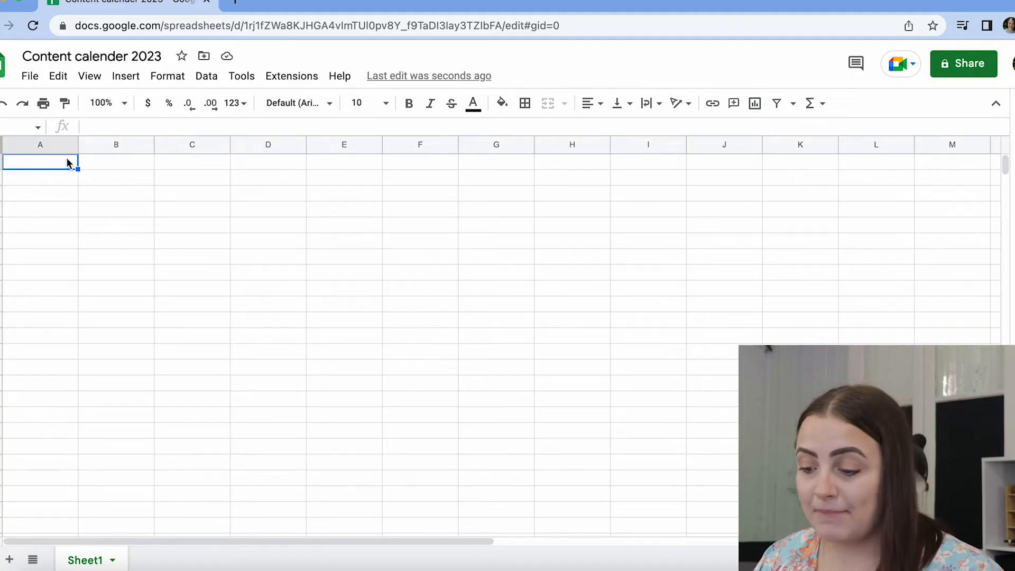
{"action": "left_click", "coordinate": [91, 161]}
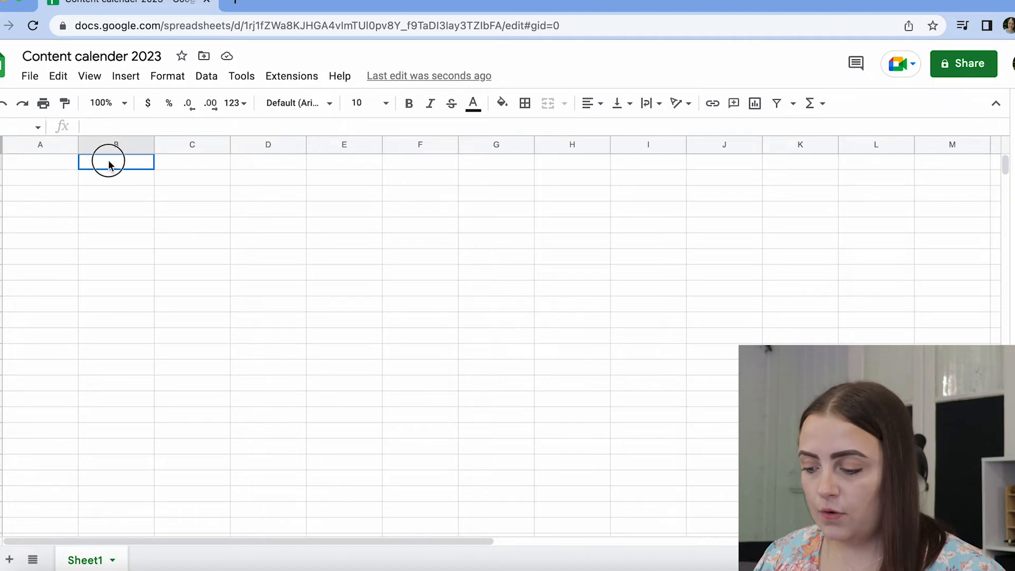
{"action": "left_click_drag", "start_coordinate": [122, 164], "coordinate": [562, 156]}
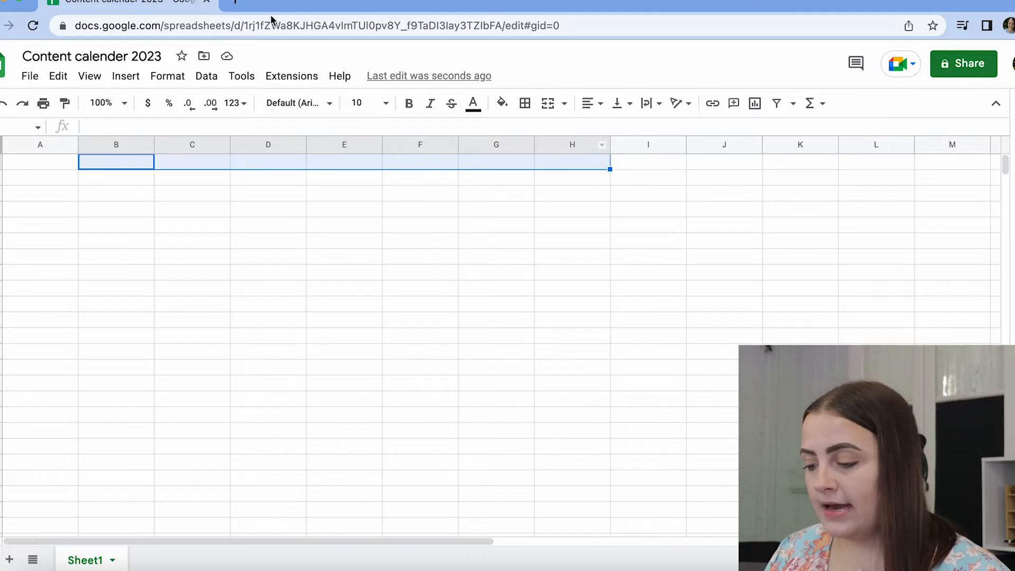
{"action": "left_click", "coordinate": [165, 81]}
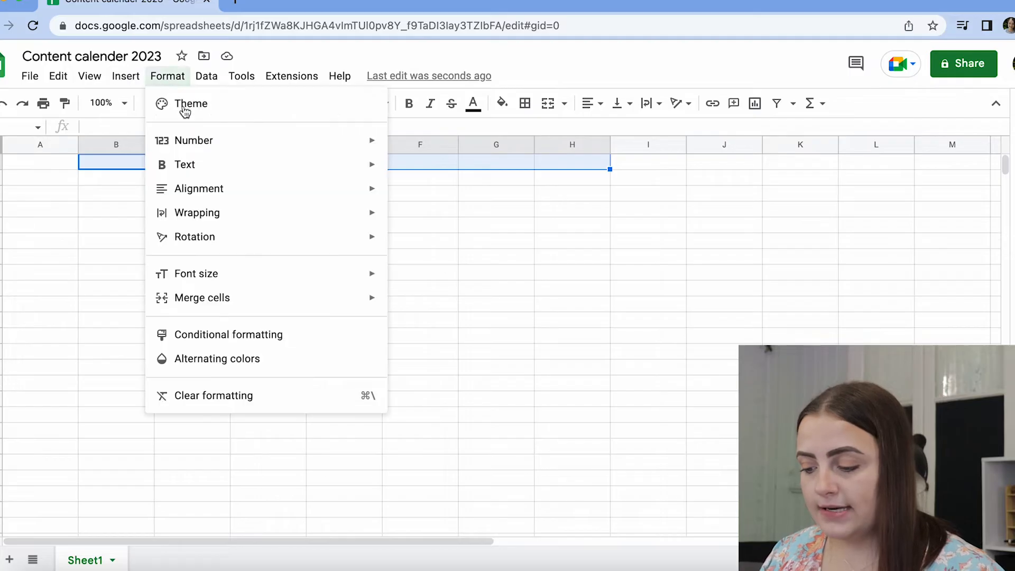
{"action": "mouse_move", "coordinate": [246, 284]}
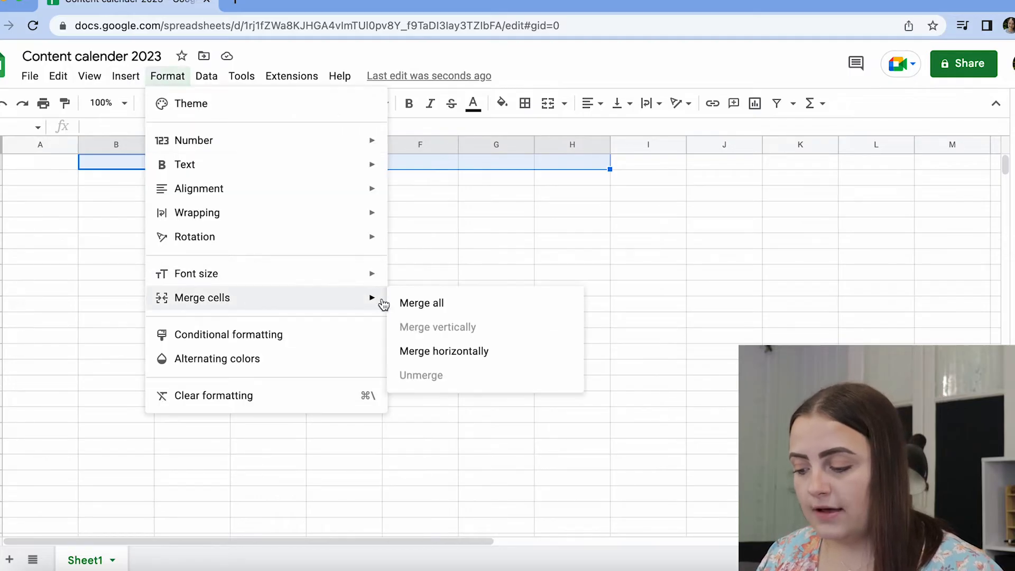
{"action": "left_click", "coordinate": [402, 302]}
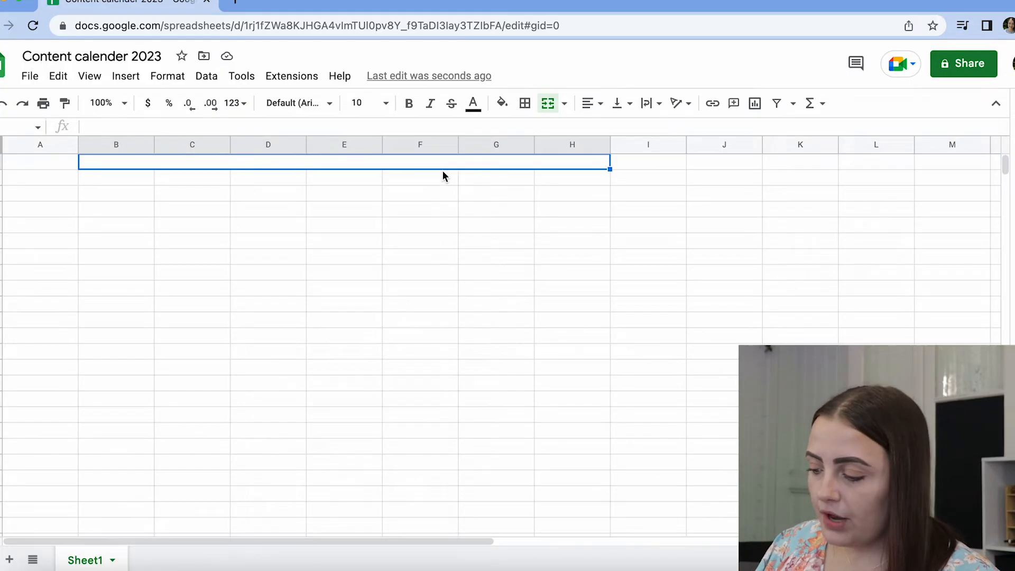
Enter FEBRUARY in the merged heading cell and center it horizontally.
{"action": "left_click", "coordinate": [496, 184]}
{"action": "left_click", "coordinate": [439, 164]}
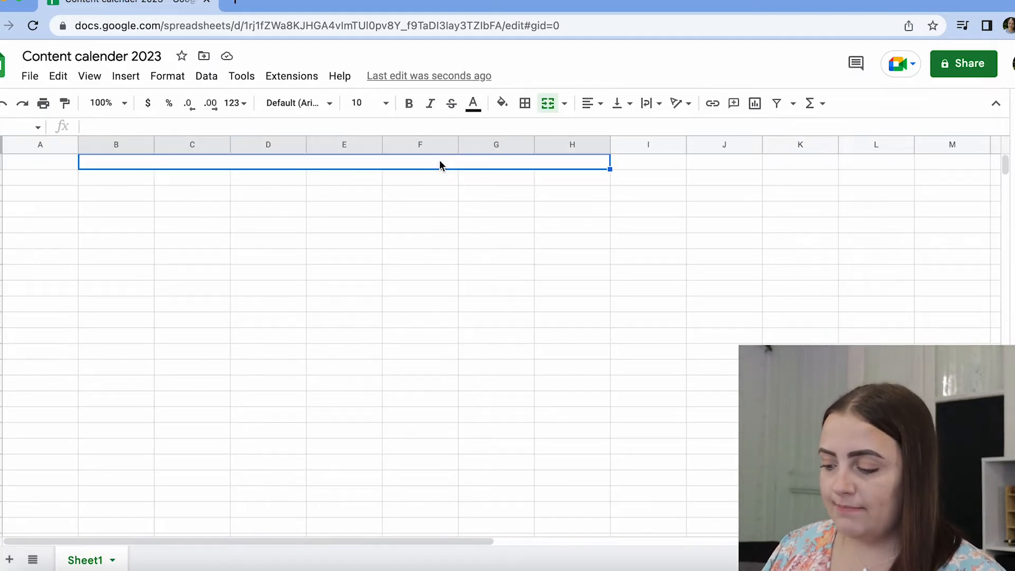
{"action": "type", "text": "F"}
{"action": "key", "text": "BackSpace"}
{"action": "type", "text": "FE"}
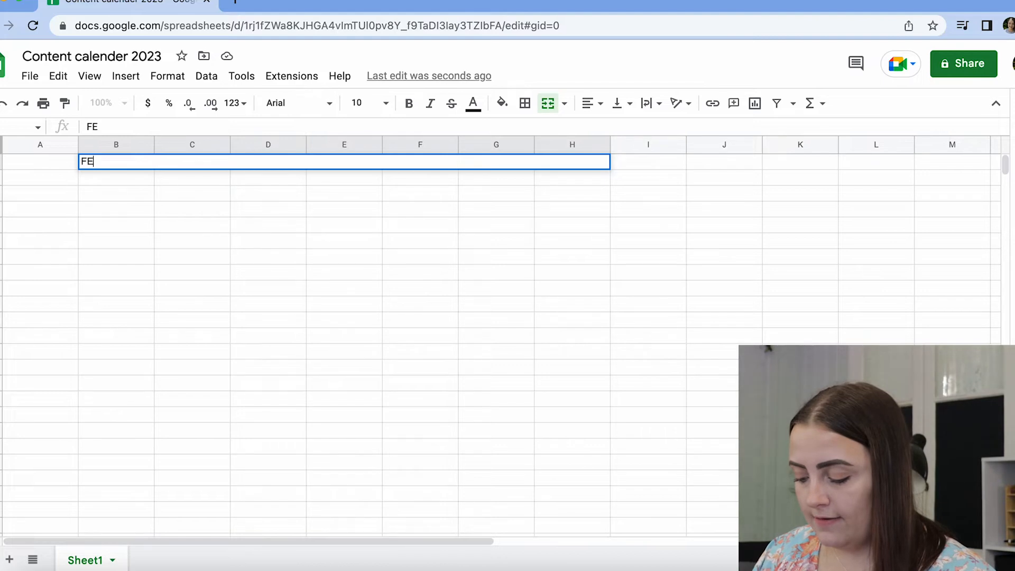
{"action": "type", "text": "BRUARY"}
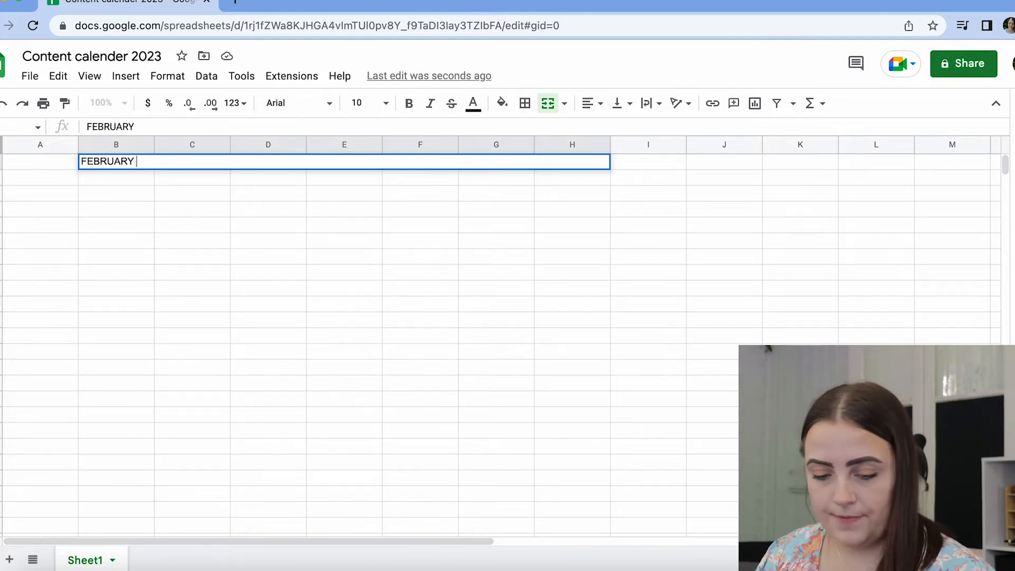
{"action": "left_click", "coordinate": [594, 104]}
{"action": "left_click", "coordinate": [603, 129]}
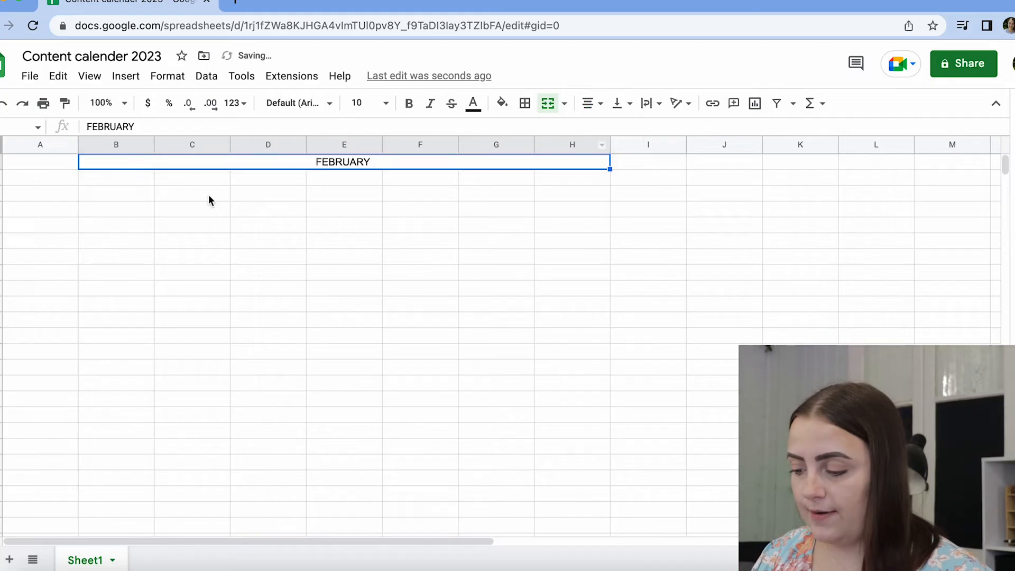
Enter the weekday headers SUNDAY through SATURDAY in capitals across cells B2 to H2, one day per cell.
{"action": "left_click", "coordinate": [136, 183]}
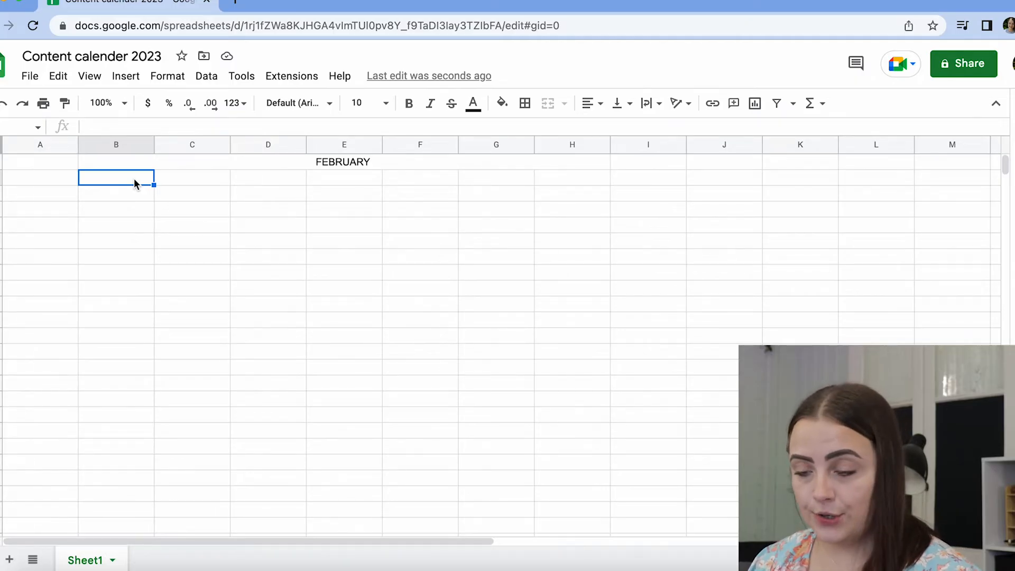
{"action": "type", "text": "SUNDAY"}
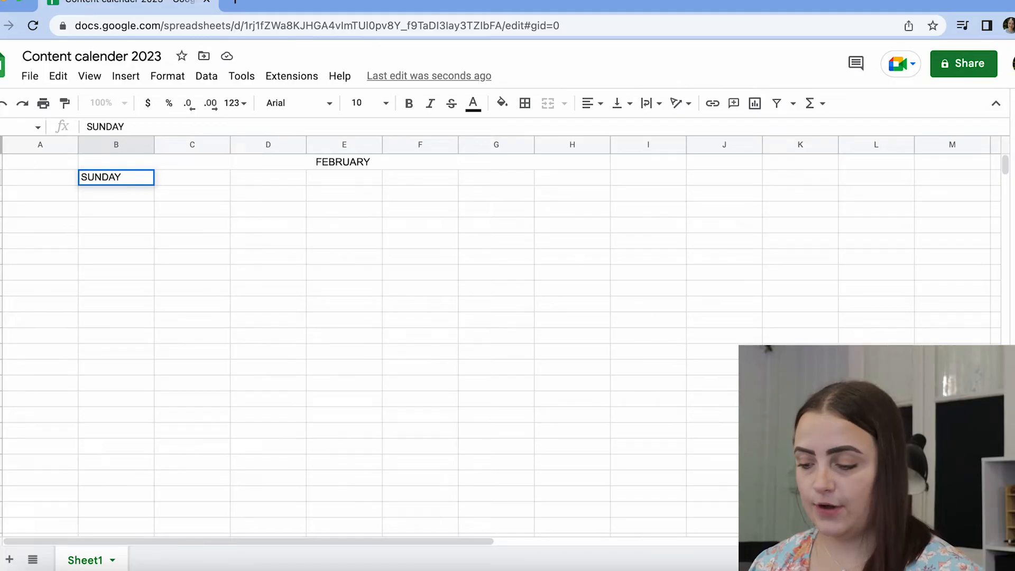
{"action": "key", "text": "Tab"}
{"action": "type", "text": "MONDAY"}
{"action": "key", "text": "Tab"}
{"action": "type", "text": "TUES"}
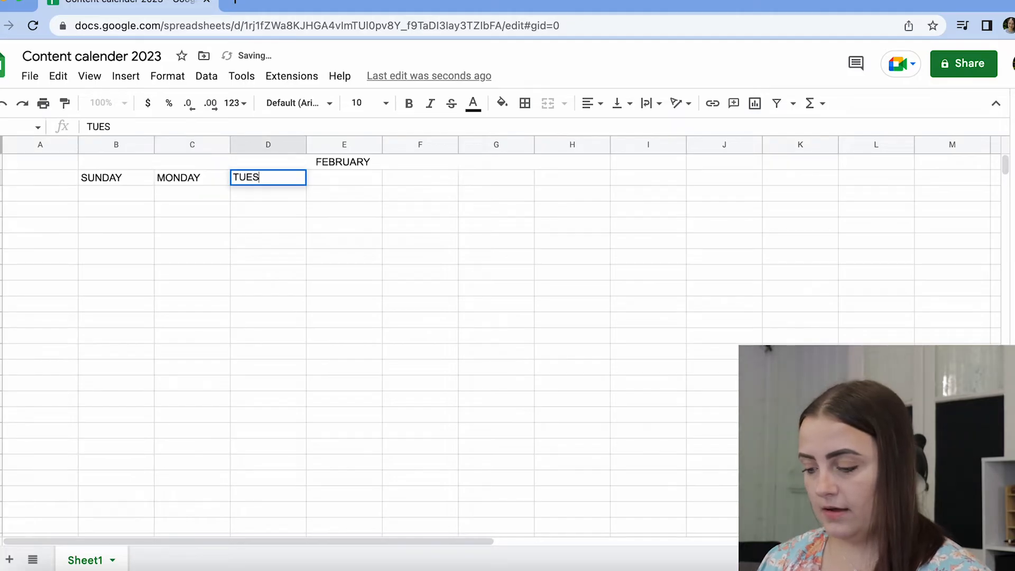
{"action": "type", "text": "DAY"}
{"action": "key", "text": "Tab"}
{"action": "type", "text": "WEDNESDAY"}
{"action": "key", "text": "Tab"}
{"action": "type", "text": "THUR"}
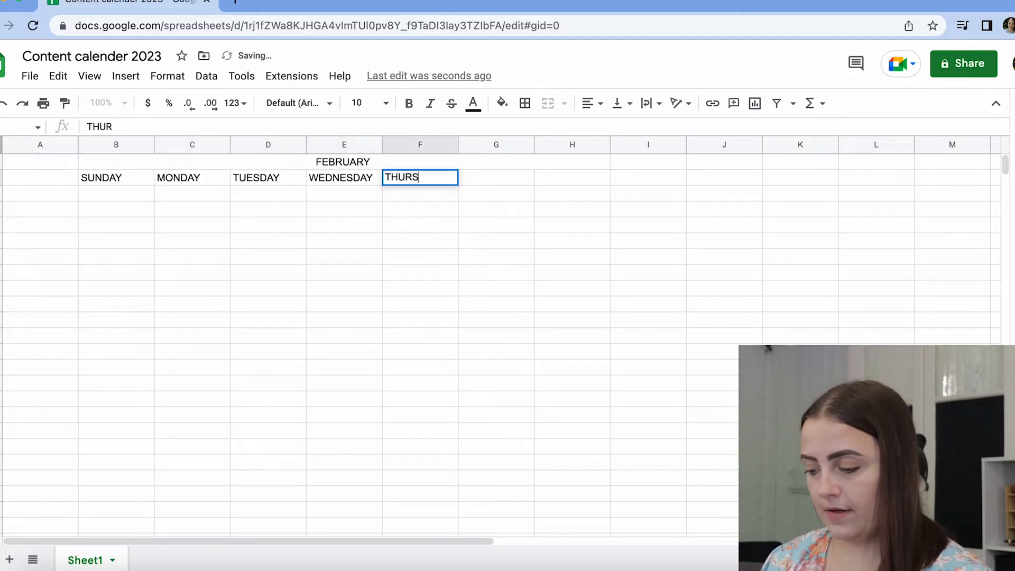
{"action": "type", "text": "SDAY"}
{"action": "key", "text": "Tab"}
{"action": "type", "text": "FRIDAY S"}
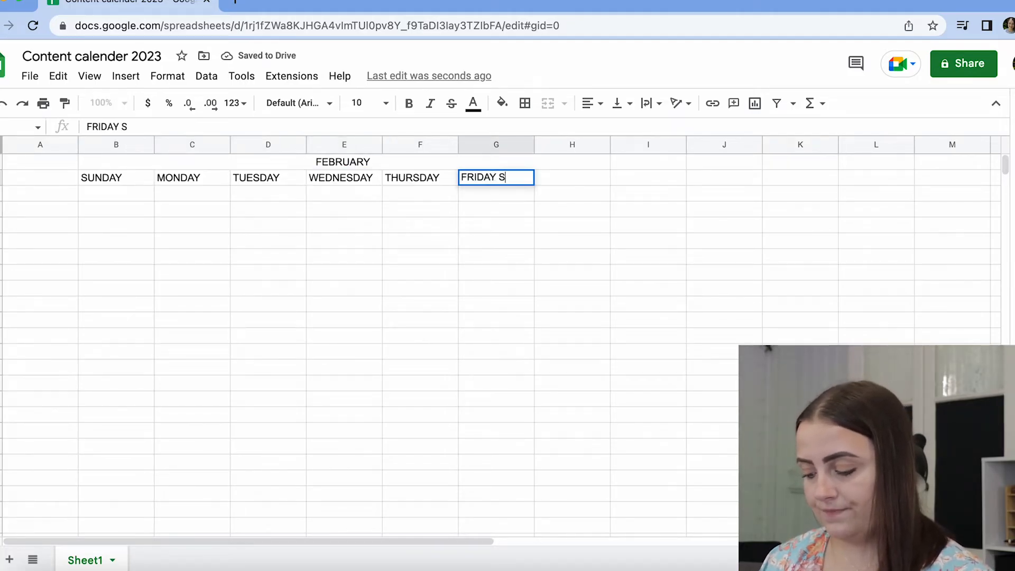
{"action": "key", "text": "BackSpace"}
{"action": "key", "text": "Tab"}
{"action": "type", "text": "SATURDA"}
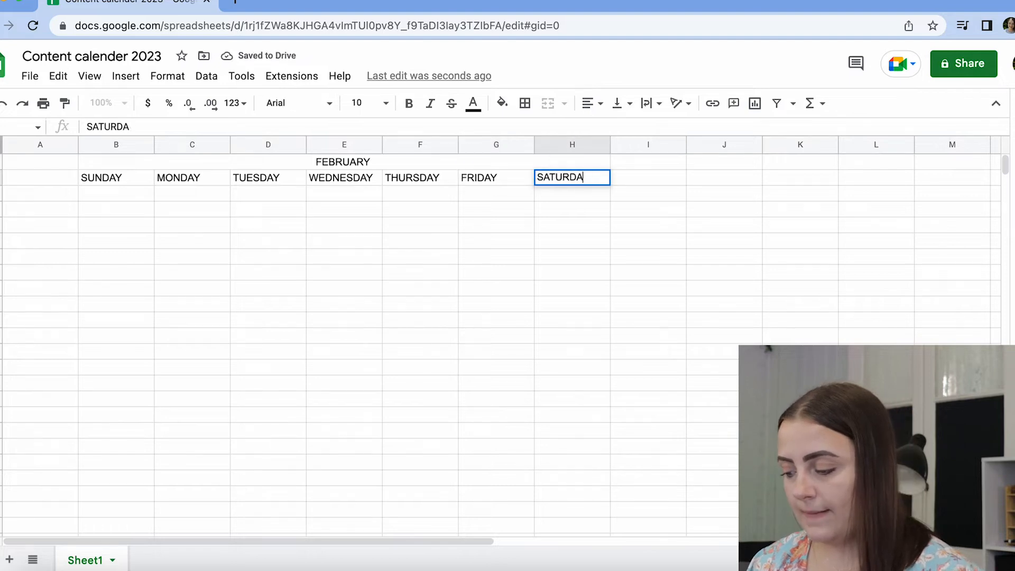
{"action": "type", "text": "Y"}
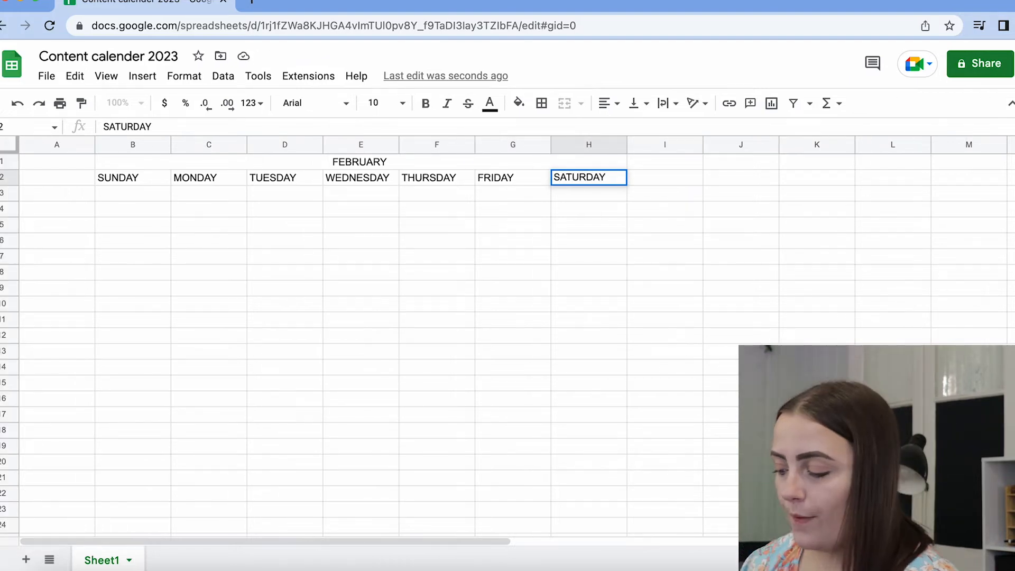
{"action": "left_click", "coordinate": [104, 192]}
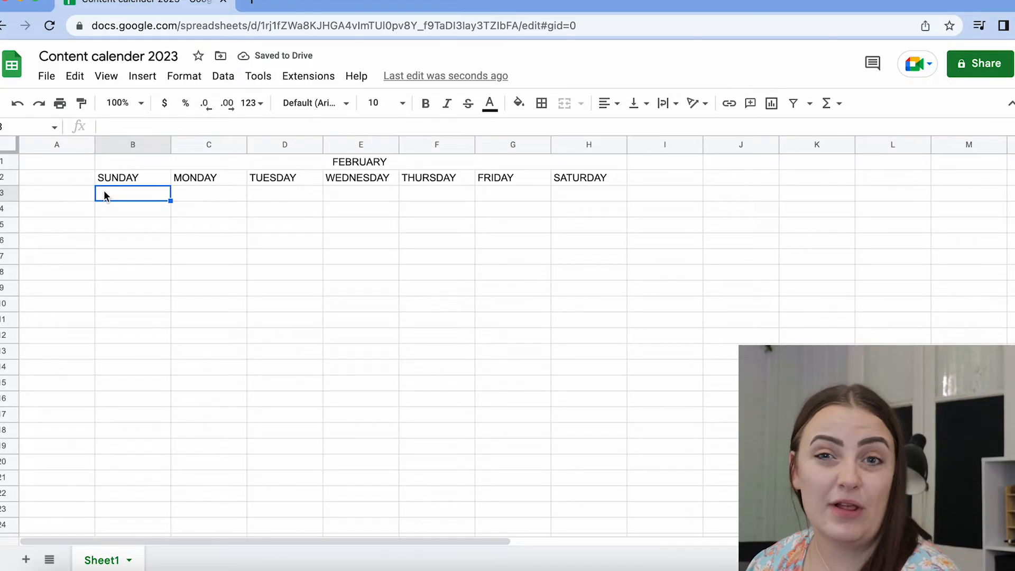
Increase the heights of rows 3 through 7 to form five equally tall week rows.
{"action": "left_click_drag", "start_coordinate": [9, 201], "coordinate": [7, 398]}
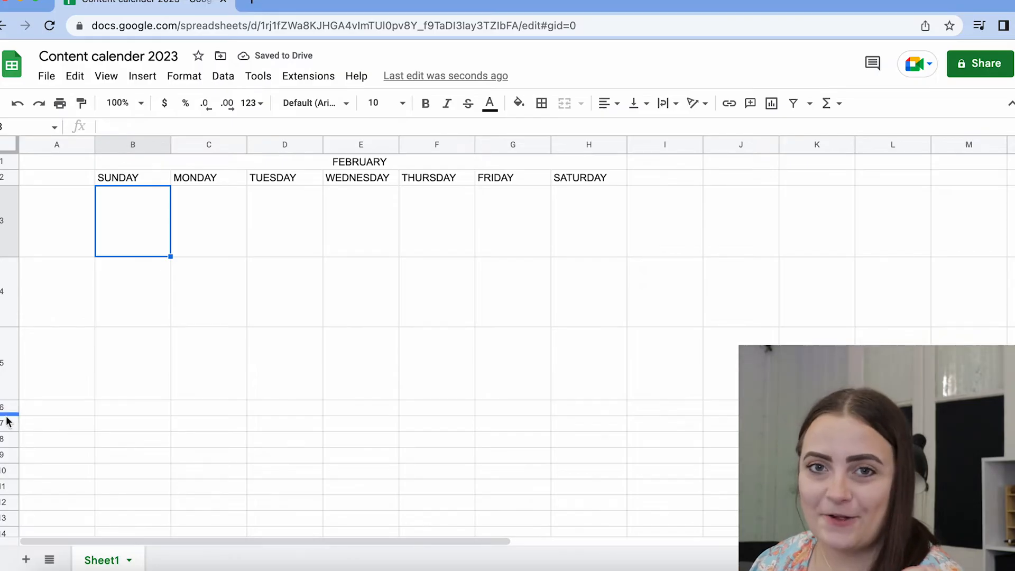
{"action": "left_click_drag", "start_coordinate": [7, 415], "coordinate": [9, 470]}
{"action": "scroll", "coordinate": [34, 446], "scroll_direction": "down", "scroll_amount": 2}
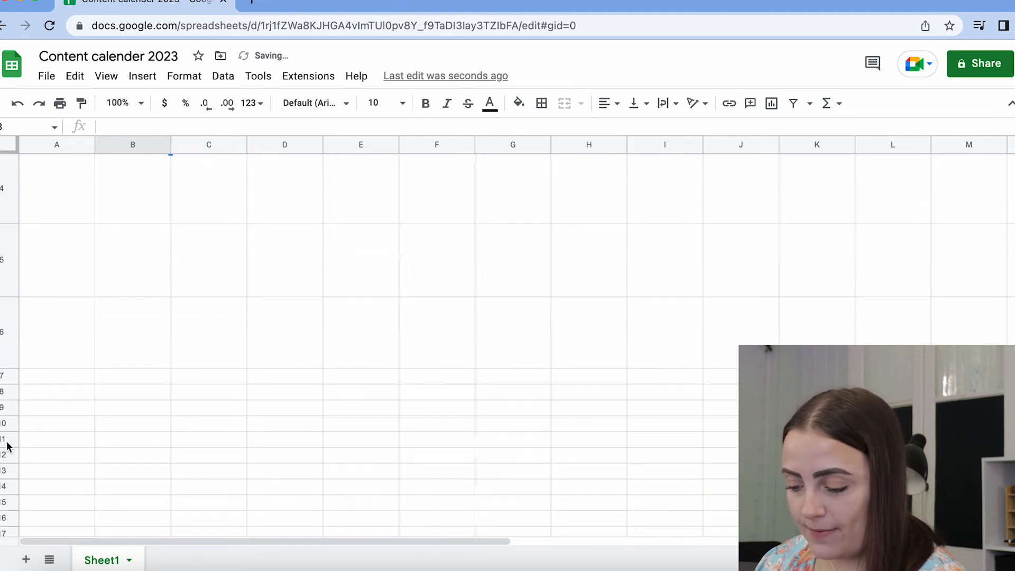
{"action": "left_click_drag", "start_coordinate": [13, 384], "coordinate": [13, 440]}
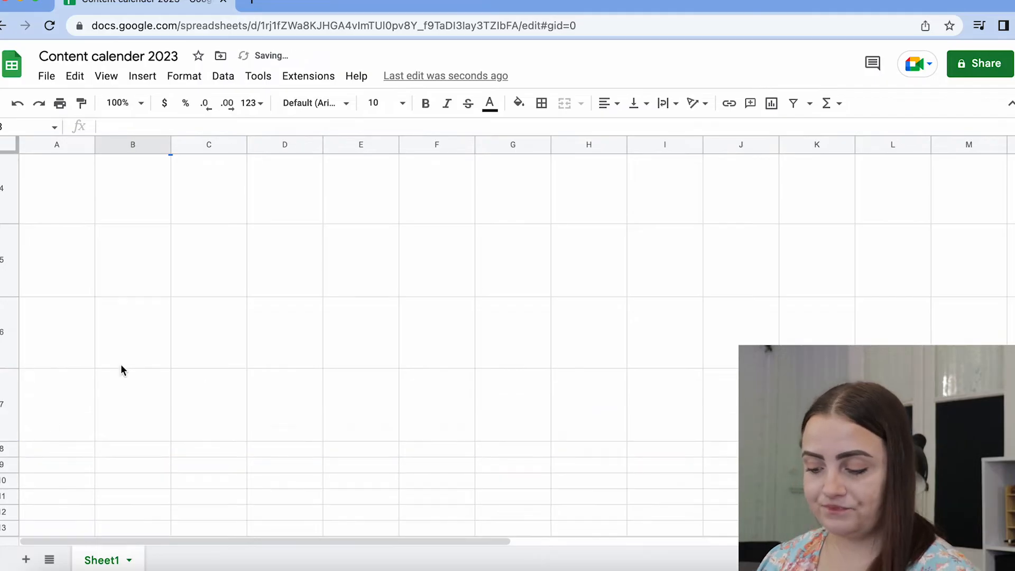
Check the start of February 2023 in the Calendar app, and fill cells B3:D3 of the spreadsheet with gray.
{"action": "scroll", "coordinate": [120, 367], "scroll_direction": "up", "scroll_amount": 3}
{"action": "left_click", "coordinate": [255, 569]}
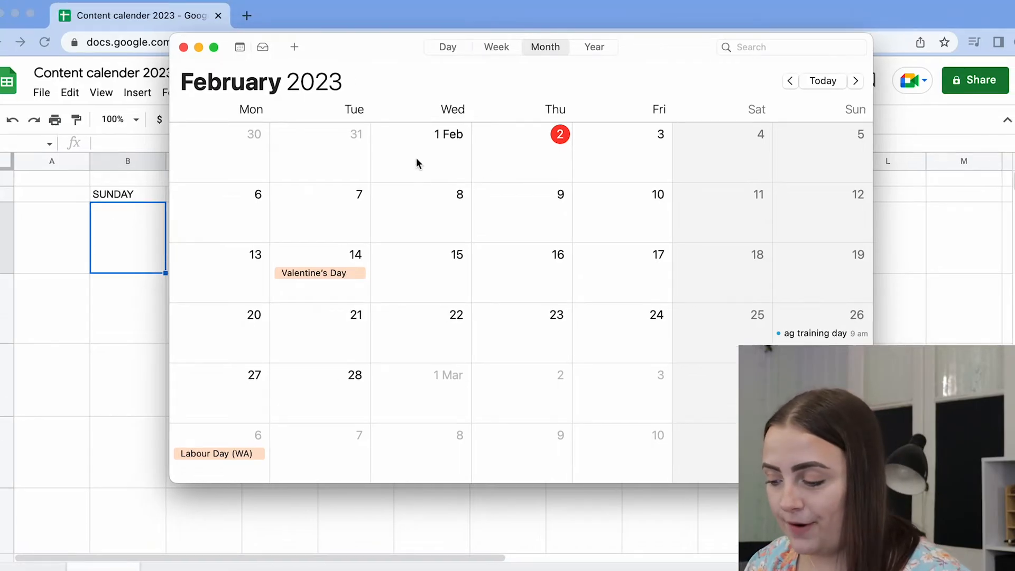
{"action": "left_click", "coordinate": [131, 214]}
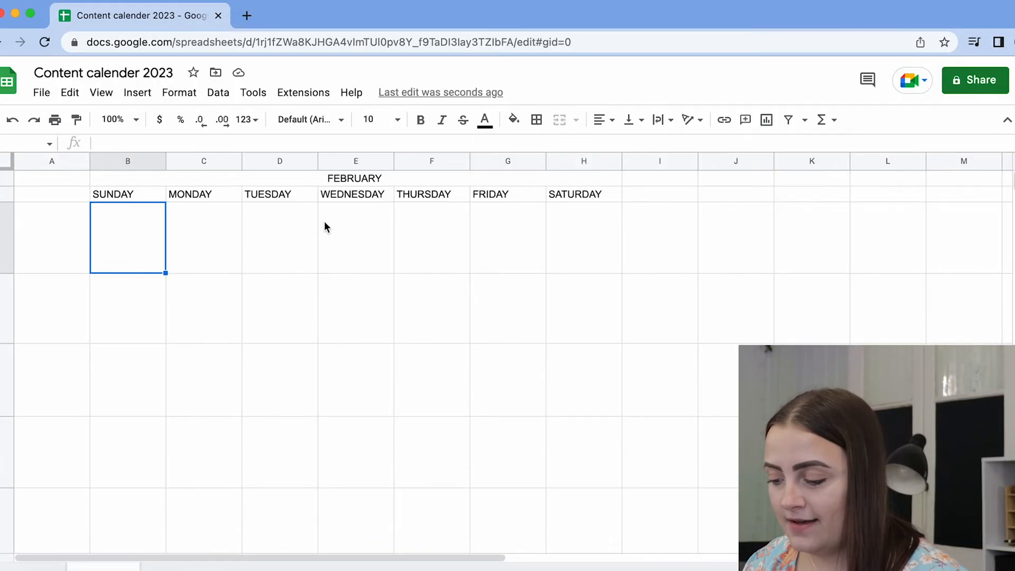
{"action": "left_click", "coordinate": [349, 233]}
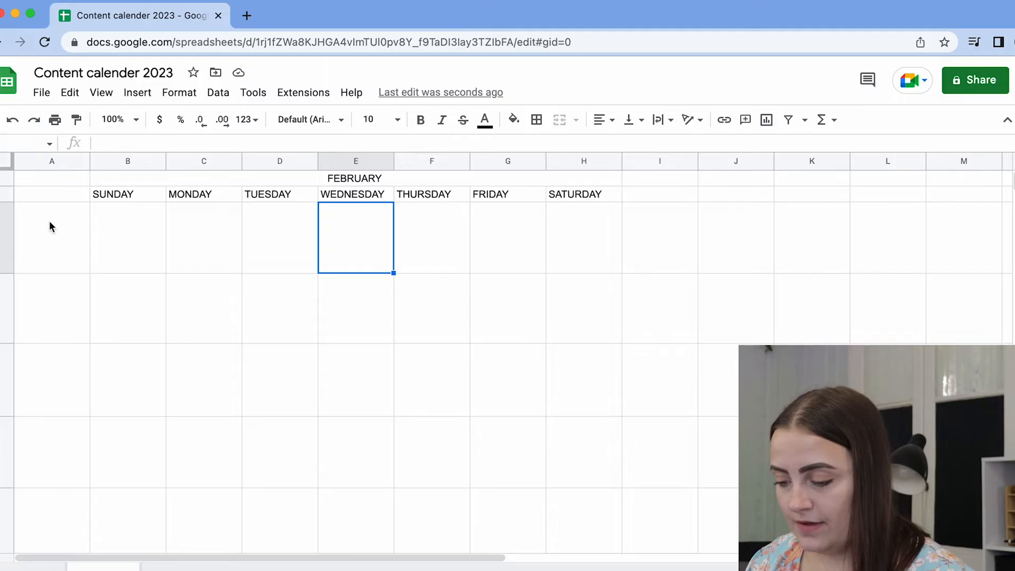
{"action": "left_click_drag", "start_coordinate": [263, 256], "coordinate": [148, 246]}
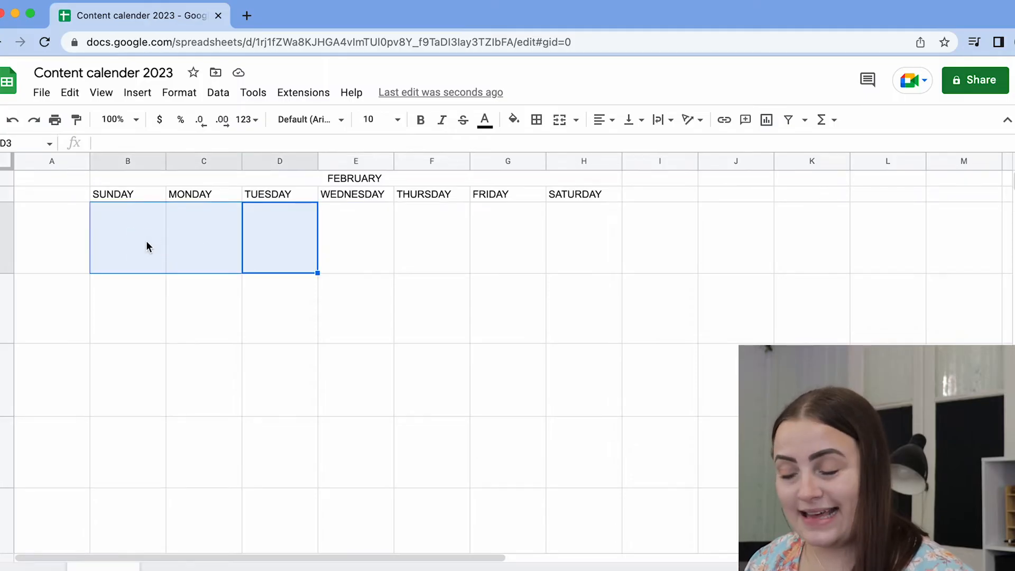
{"action": "left_click", "coordinate": [518, 129]}
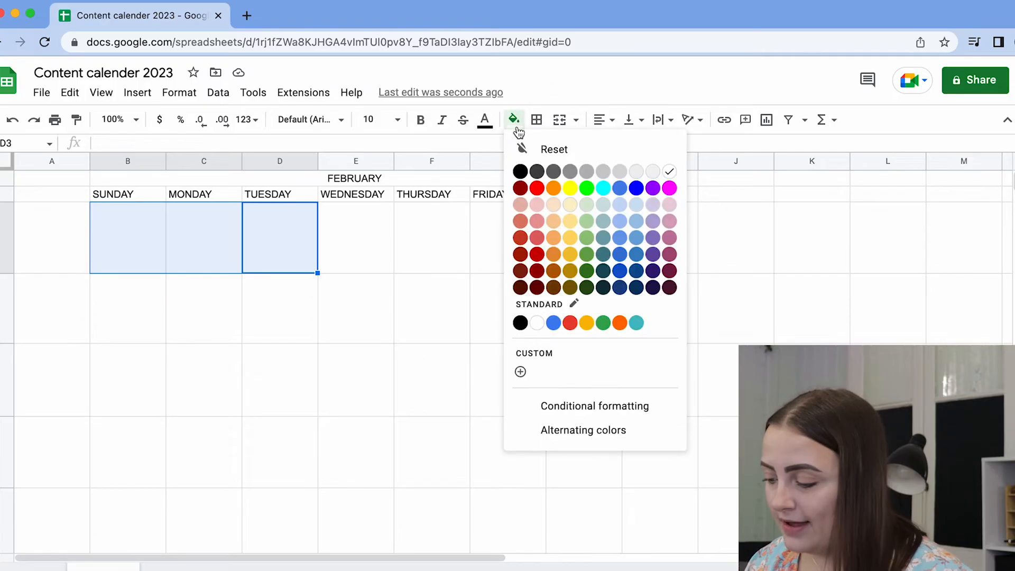
{"action": "left_click", "coordinate": [603, 171]}
Label the first week row in cell A3 with the date range 29/1/23 - 4/1/23.
{"action": "left_click", "coordinate": [71, 233]}
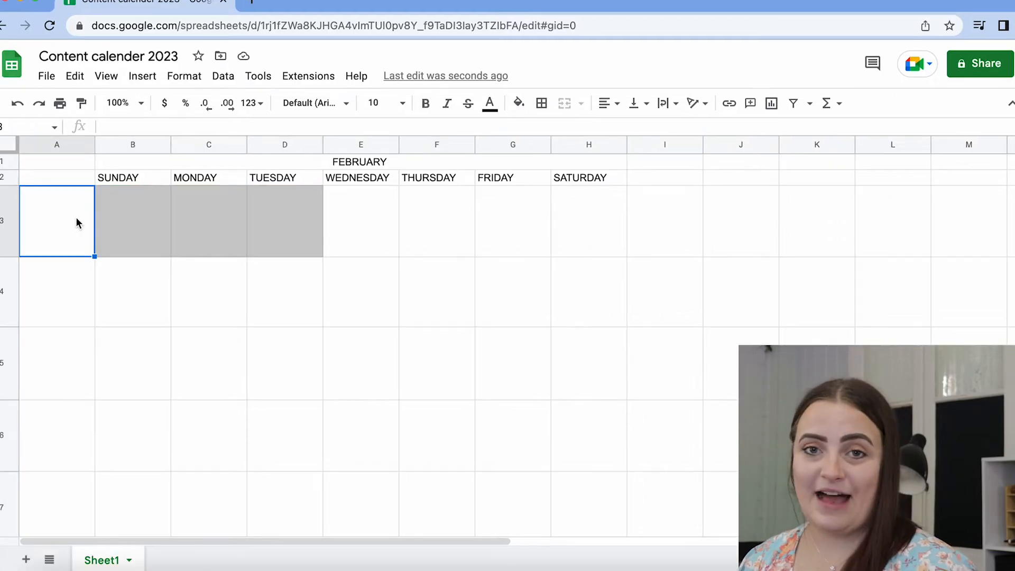
{"action": "type", "text": "29"}
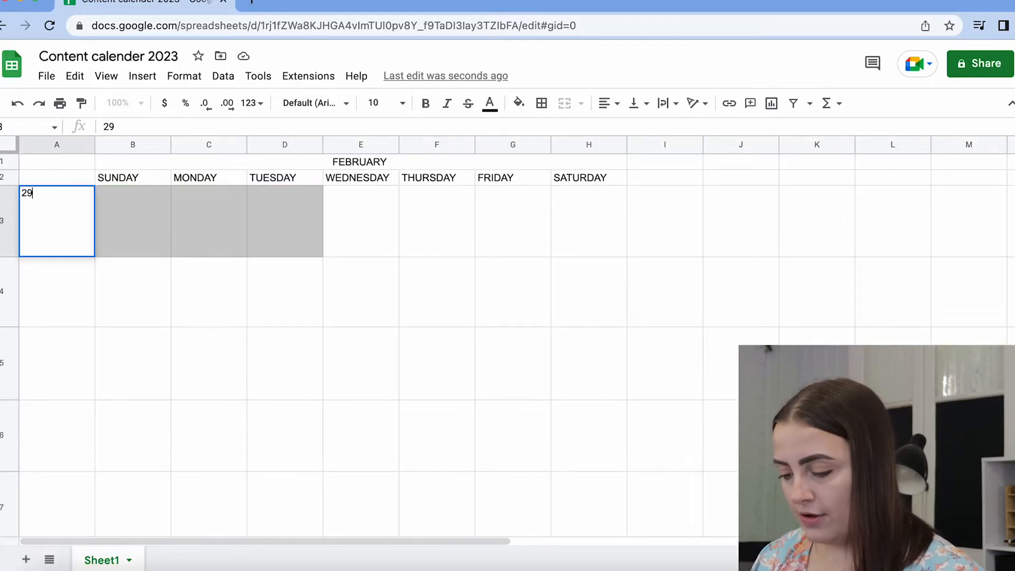
{"action": "type", "text": "/1/23 - "}
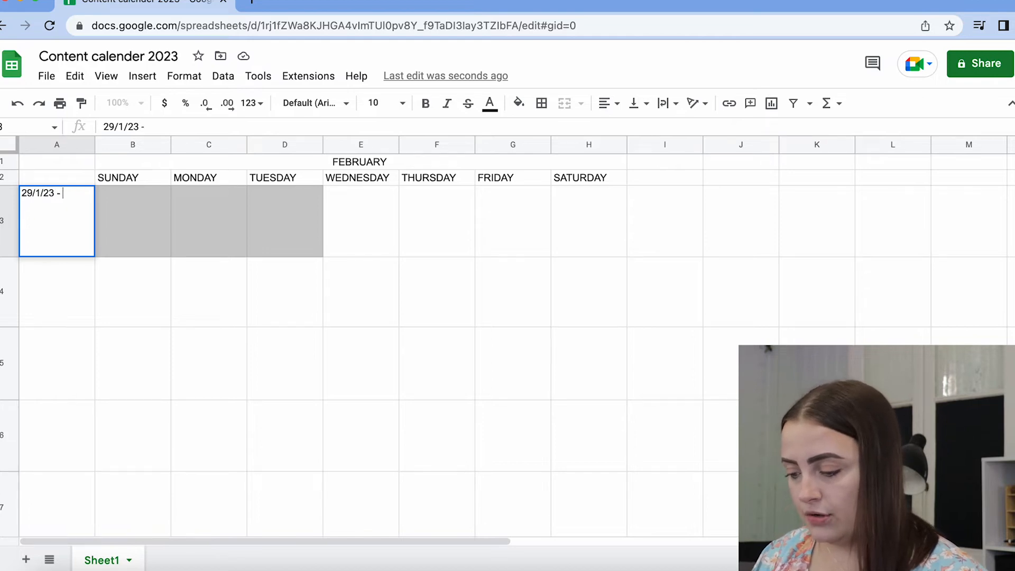
{"action": "type", "text": "4/1/23"}
{"action": "key", "text": "Return"}
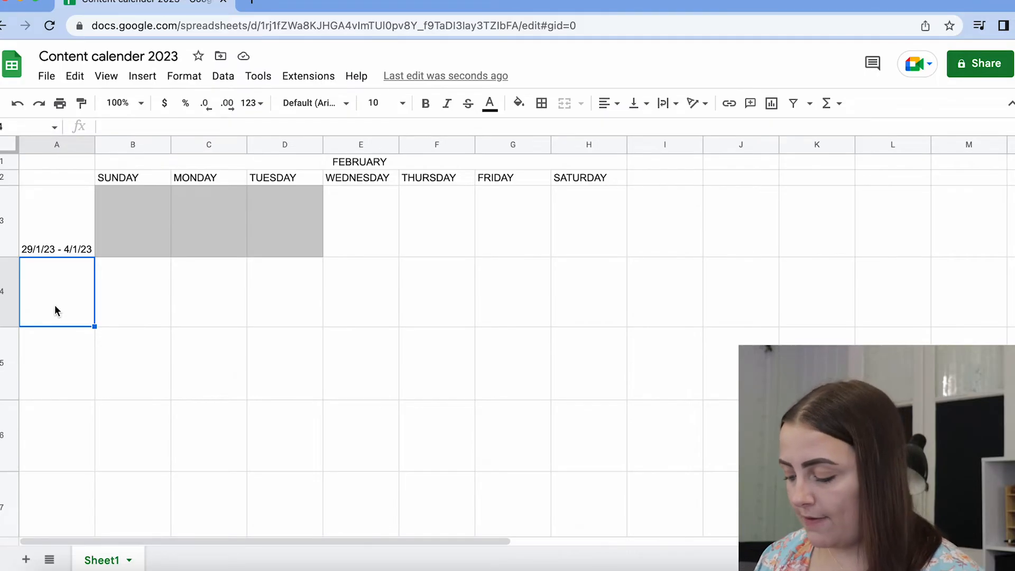
Enter the second week's start date 5/2/23 in cell A4, and correct the end date in cell A3 to 4/2/23.
{"action": "type", "text": "5/2/23"}
{"action": "left_click", "coordinate": [77, 193]}
{"action": "key", "text": "BackSpace"}
{"action": "type", "text": "2"}
Check the week's last day in the Calendar app and complete the label in cell A4 as 5/2/23 - 11/2/23.
{"action": "double_click", "coordinate": [75, 302]}
{"action": "type", "text": "-"}
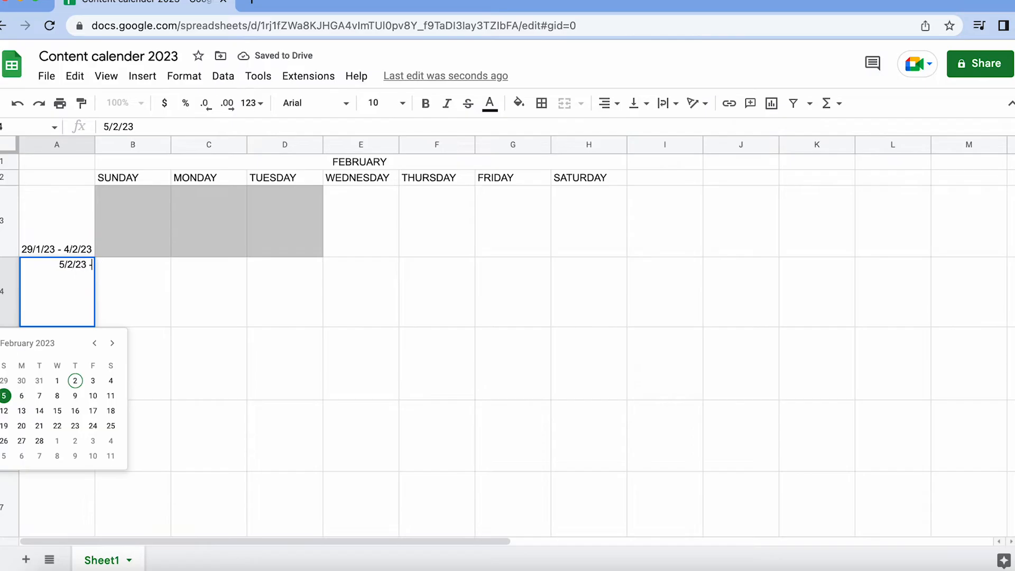
{"action": "key", "text": "super+Tab"}
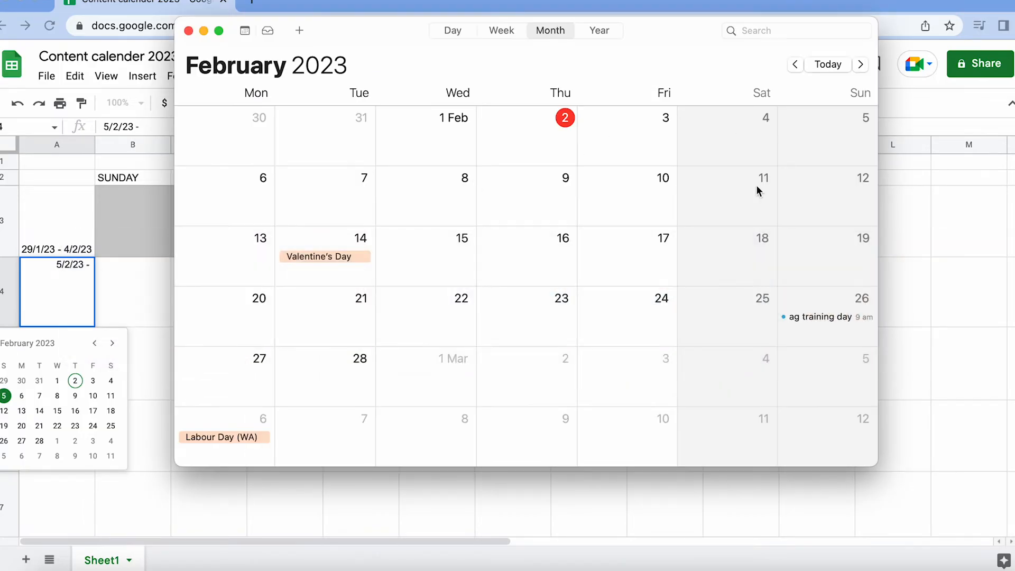
{"action": "key", "text": "super+Tab"}
{"action": "type", "text": "11/2/23"}
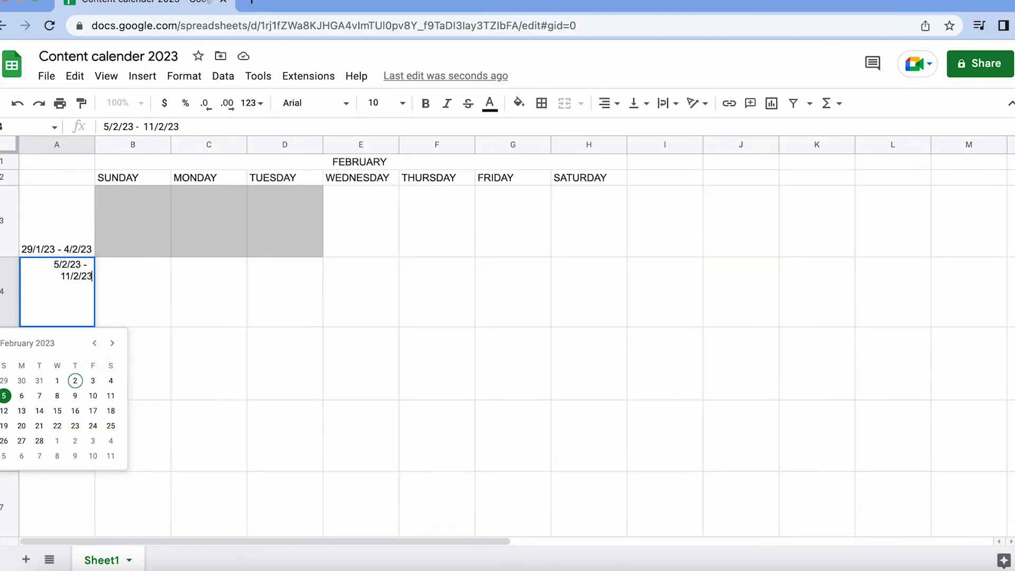
{"action": "left_click", "coordinate": [566, 319]}
Label cell A5 with 12/2/23 - 18/2/23, checking the week's end date in the Calendar app.
{"action": "left_click", "coordinate": [58, 356]}
{"action": "type", "text": "12/2/23 -"}
{"action": "key", "text": "super+Tab"}
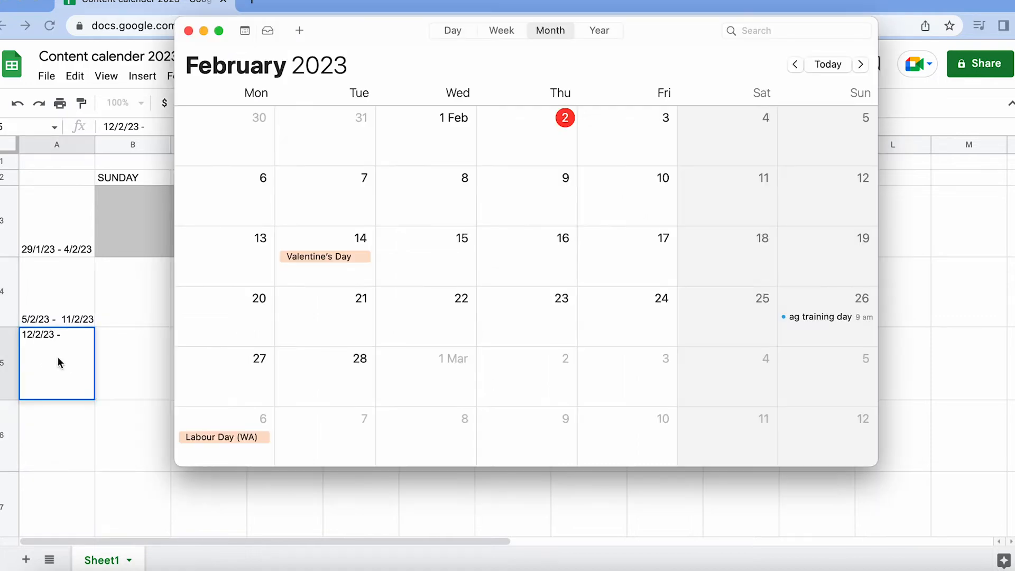
{"action": "key", "text": "super+Tab"}
{"action": "type", "text": "18/2/23"}
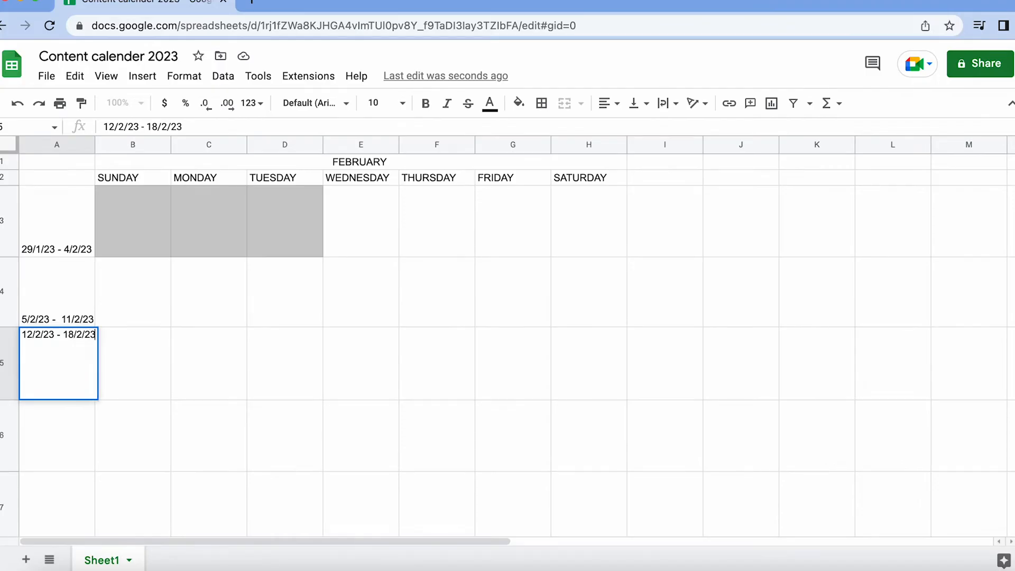
Label cell A6 with 19/2/23 -25/2/23, checking the week's end date in the Calendar app.
{"action": "left_click", "coordinate": [43, 449]}
{"action": "type", "text": "19/2/23 -"}
{"action": "key", "text": "super+Tab"}
{"action": "key", "text": "super+Tab"}
{"action": "type", "text": "25"}
{"action": "type", "text": "/2/23"}
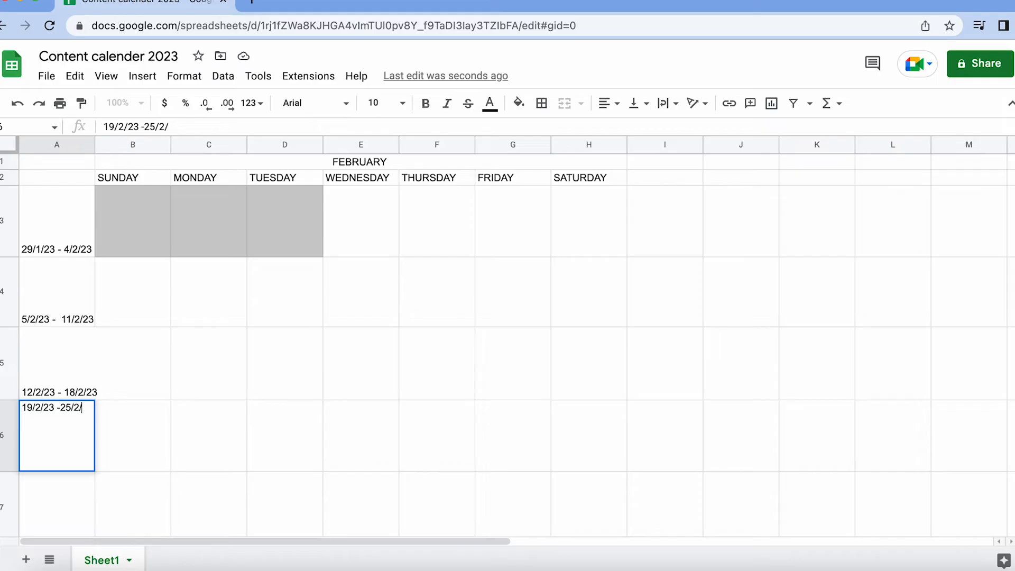
{"action": "key", "text": "Return"}
Label cell A7 with 26/2/23 - 4/3/23, checking the week's end date in the Calendar app.
{"action": "type", "text": "26/2/23"}
{"action": "key", "text": "super+Tab"}
{"action": "key", "text": "super+Tab"}
{"action": "type", "text": "- 4/3/23"}
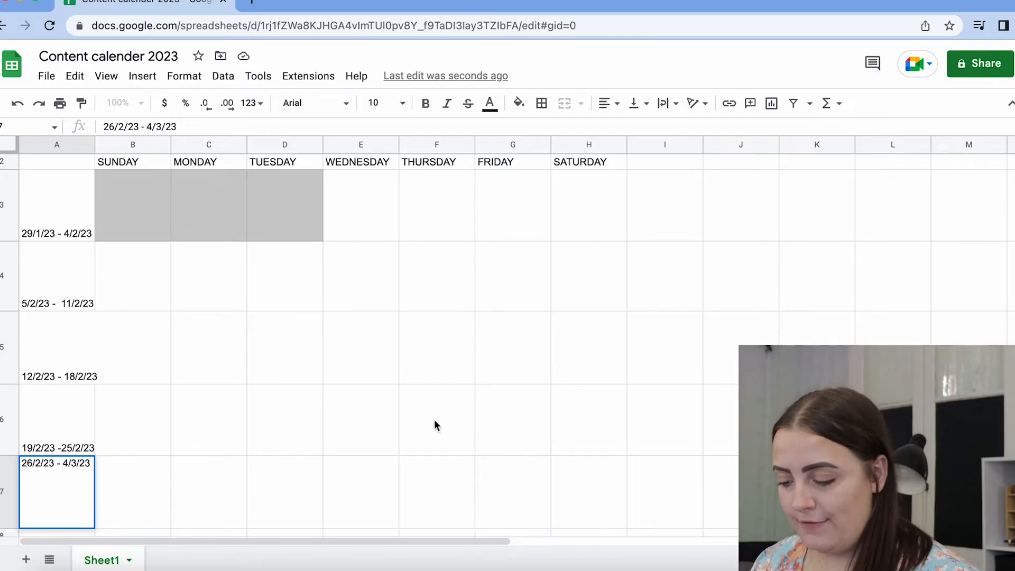
Fill the Wednesday to Saturday cells of the last week row, E7:H7, with gray.
{"action": "left_click", "coordinate": [597, 483]}
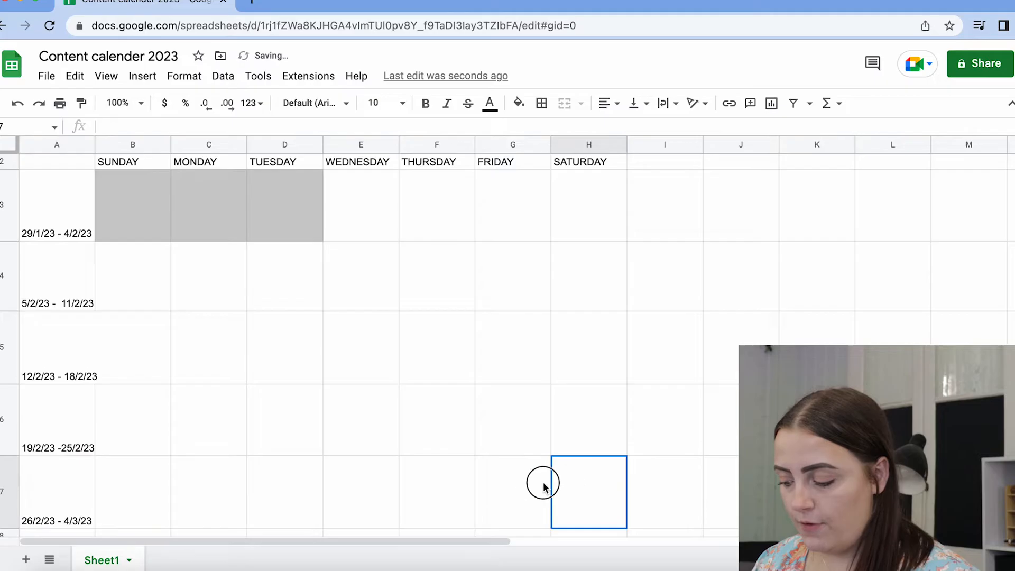
{"action": "left_click_drag", "start_coordinate": [528, 481], "coordinate": [376, 482]}
{"action": "left_click", "coordinate": [589, 496]}
{"action": "left_click", "coordinate": [516, 105]}
{"action": "left_click", "coordinate": [606, 157]}
{"action": "left_click", "coordinate": [471, 374]}
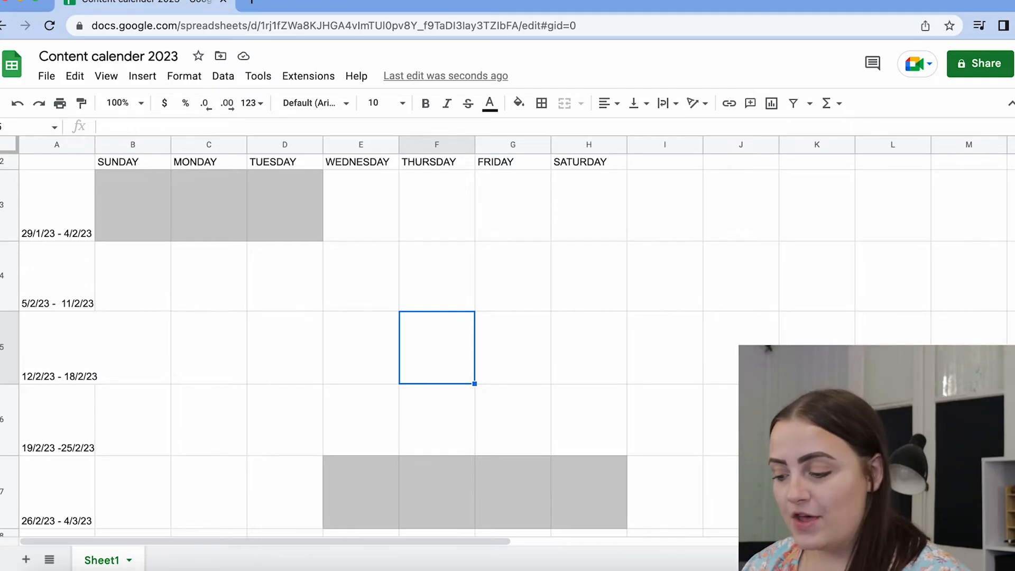
Add a thick black outer border around the whole calendar range A1:H7.
{"action": "scroll", "coordinate": [474, 261], "scroll_direction": "up", "scroll_amount": 1}
{"action": "scroll", "coordinate": [474, 261], "scroll_direction": "down", "scroll_amount": 10}
{"action": "scroll", "coordinate": [474, 262], "scroll_direction": "up", "scroll_amount": 9}
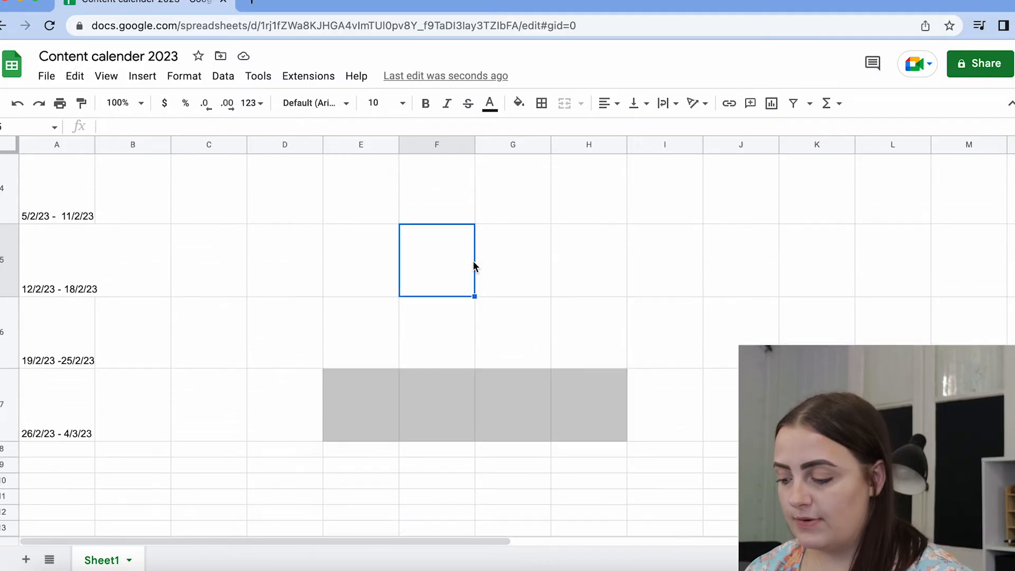
{"action": "left_click", "coordinate": [614, 500]}
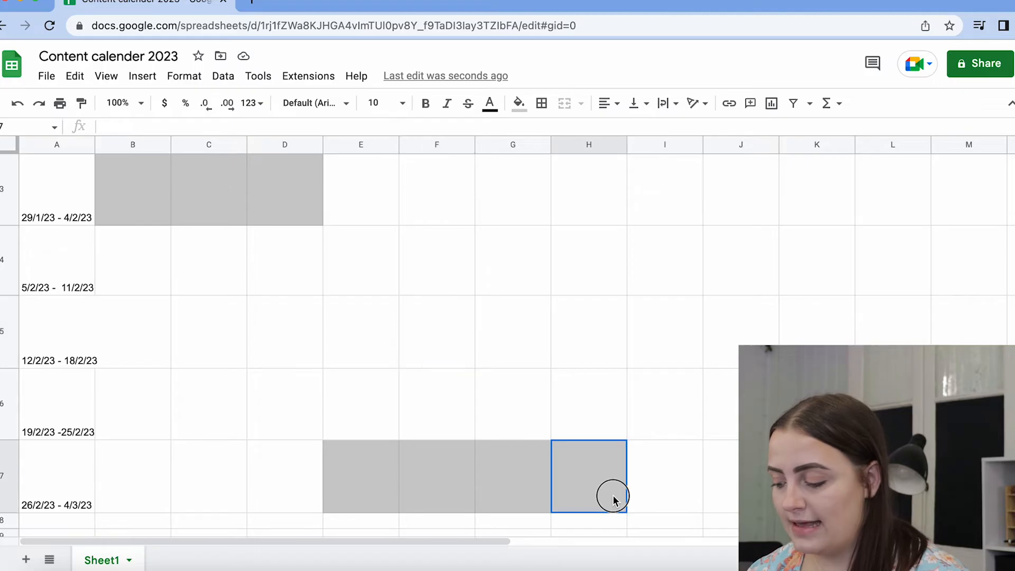
{"action": "left_click_drag", "start_coordinate": [614, 499], "coordinate": [40, 169]}
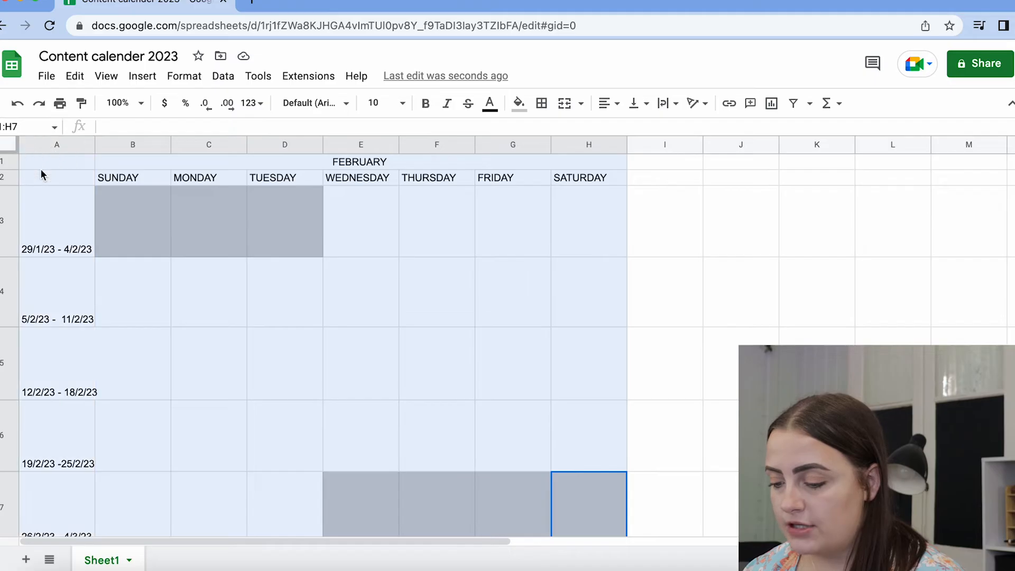
{"action": "left_click", "coordinate": [542, 104]}
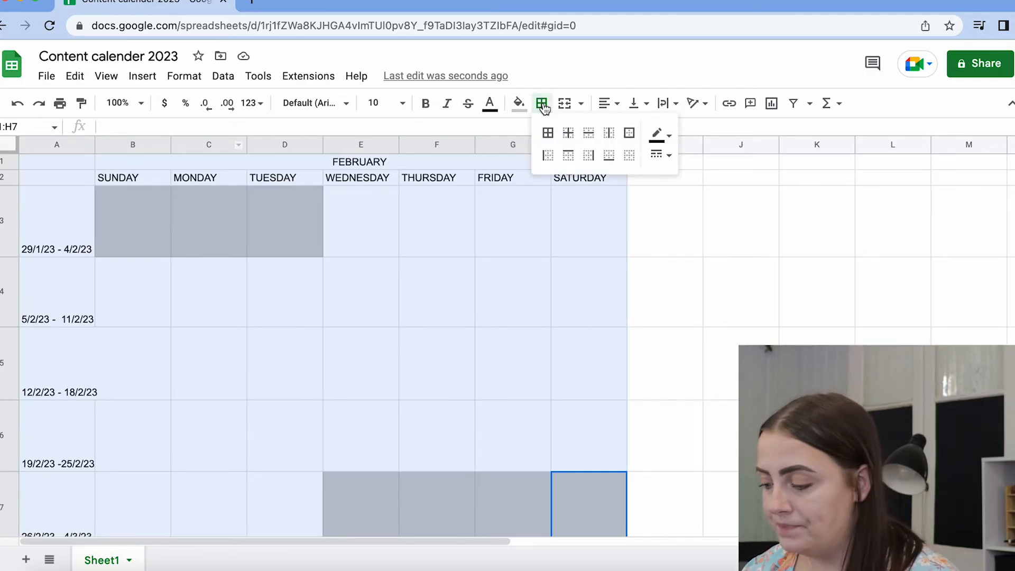
{"action": "left_click", "coordinate": [631, 133]}
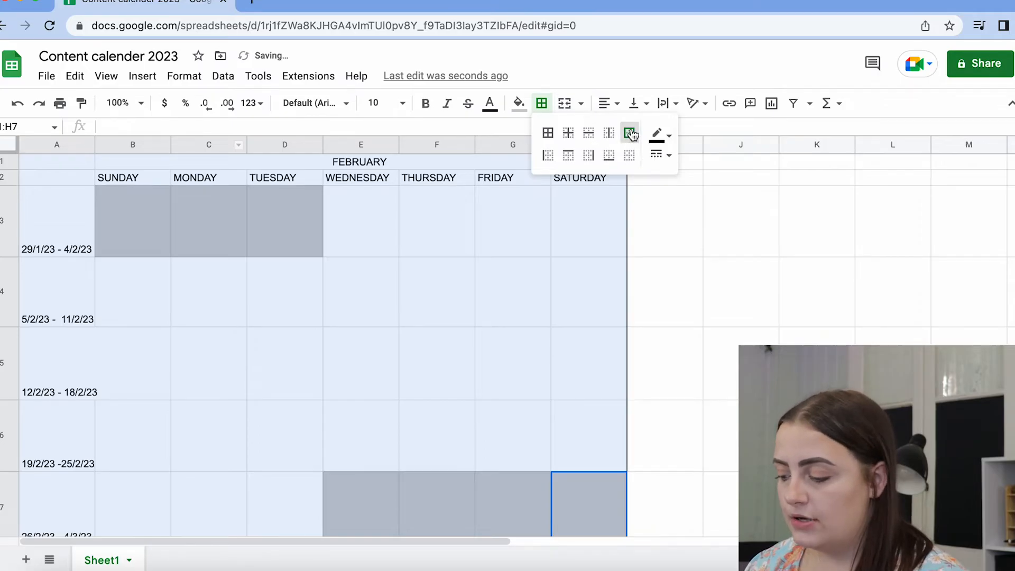
{"action": "left_click", "coordinate": [663, 156]}
{"action": "left_click", "coordinate": [693, 217]}
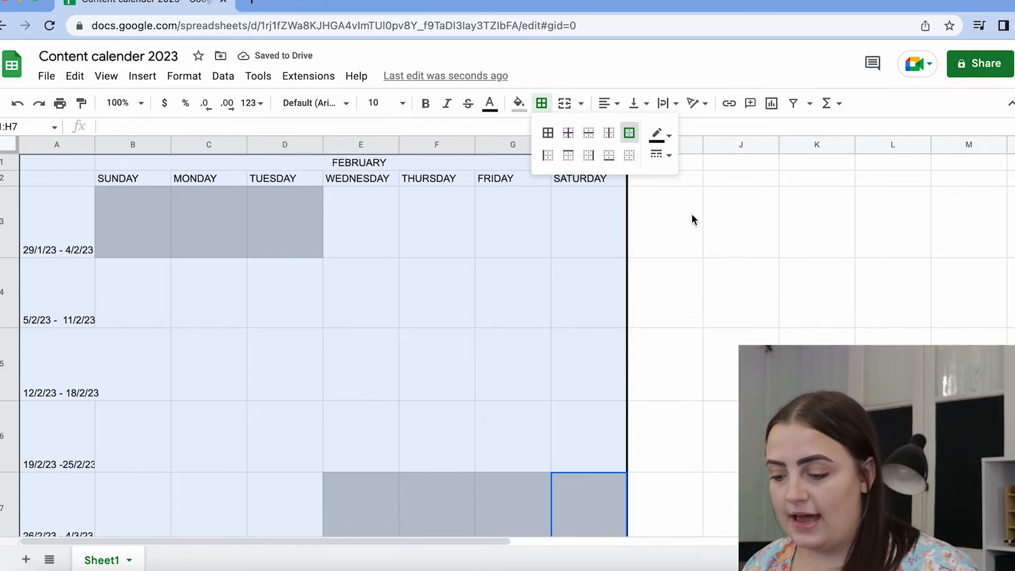
{"action": "left_click", "coordinate": [699, 274]}
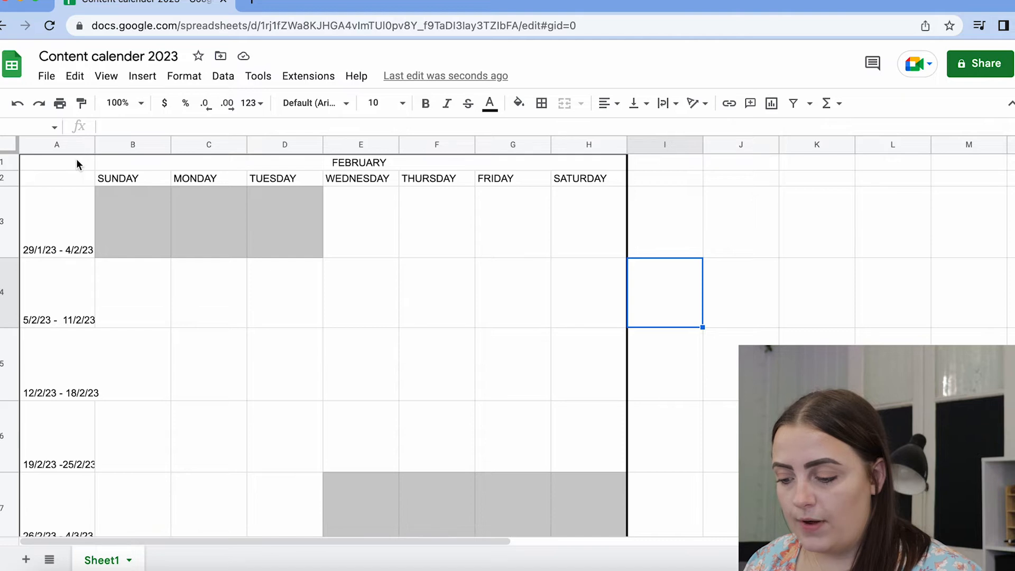
Add a medium-thick black right border to the week label cells A1:A7.
{"action": "left_click_drag", "start_coordinate": [76, 161], "coordinate": [65, 519]}
{"action": "left_click", "coordinate": [542, 103]}
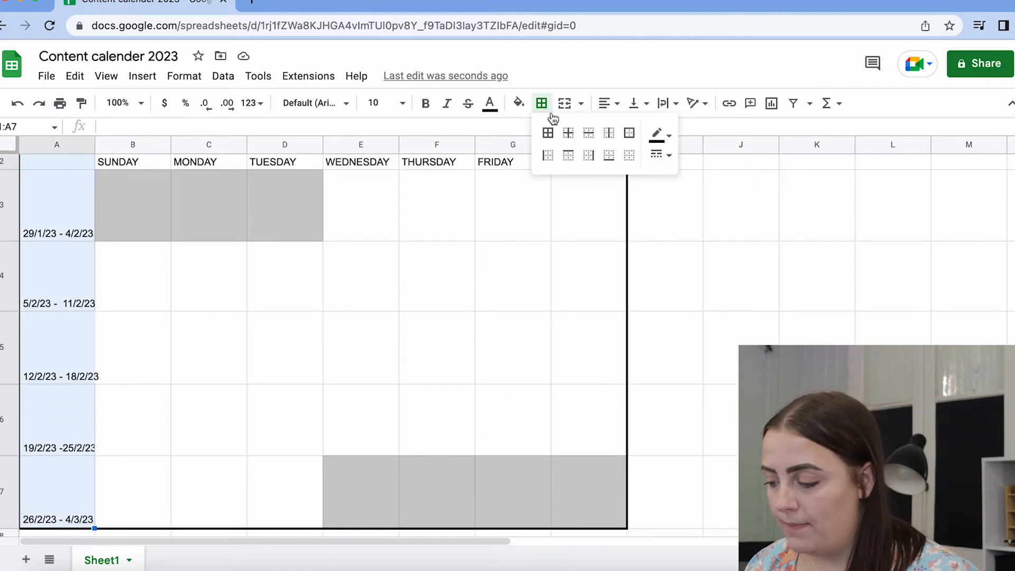
{"action": "left_click", "coordinate": [588, 155]}
{"action": "left_click", "coordinate": [661, 161]}
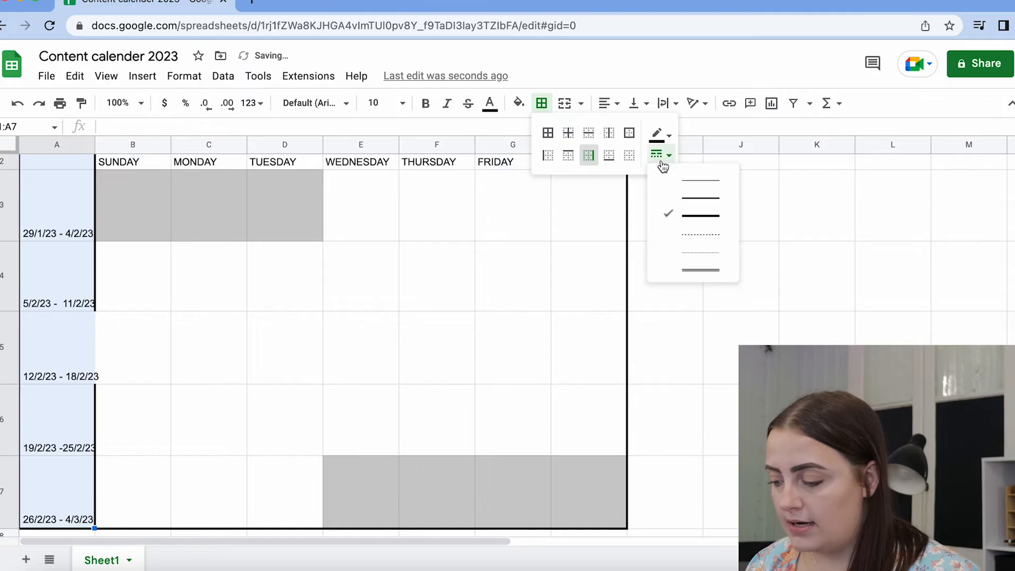
{"action": "left_click", "coordinate": [702, 204]}
{"action": "left_click", "coordinate": [244, 374]}
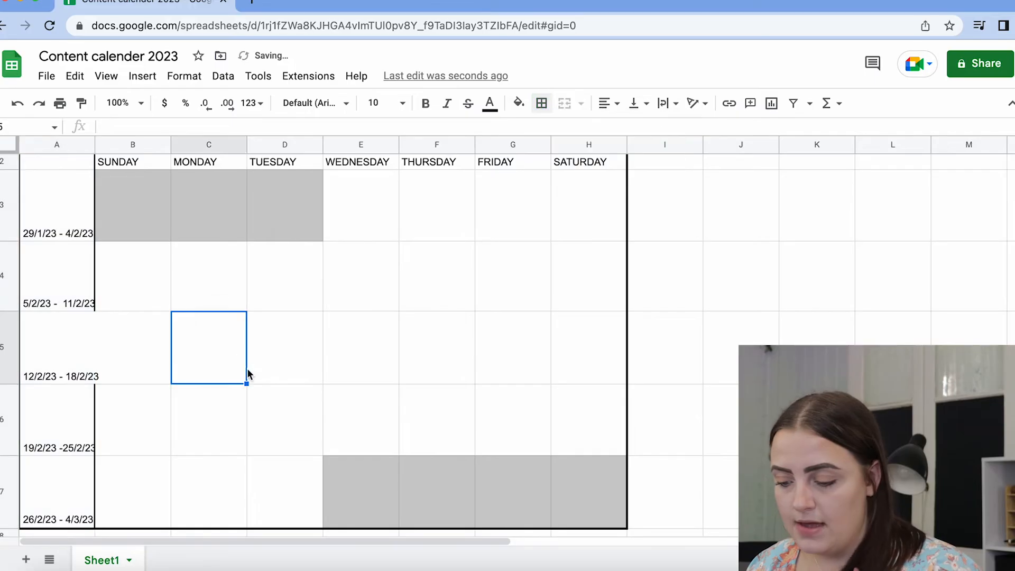
Try to wrap the date label text in cell A5.
{"action": "left_click", "coordinate": [87, 376]}
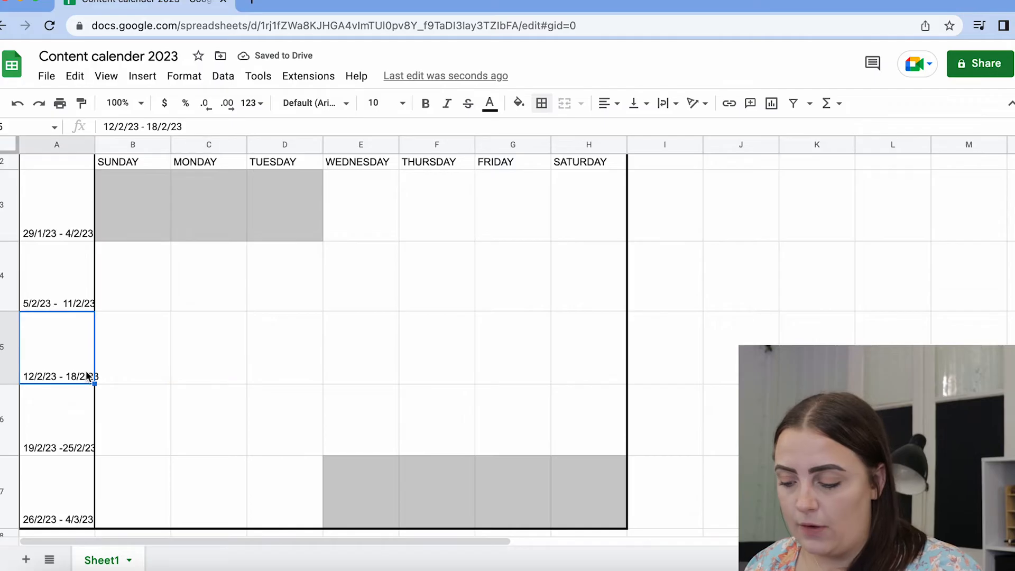
{"action": "left_click", "coordinate": [667, 109]}
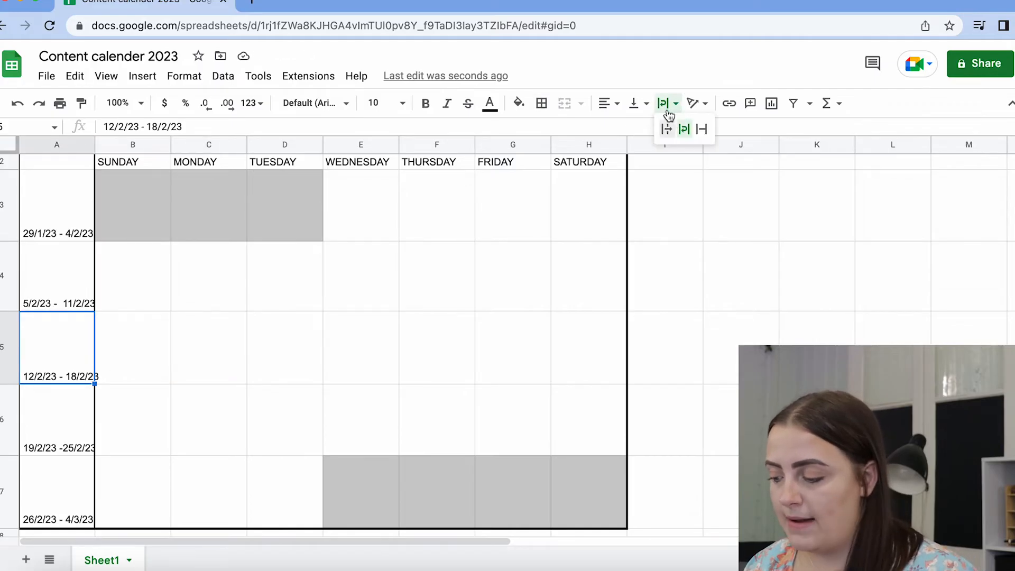
{"action": "left_click", "coordinate": [685, 135]}
{"action": "left_click", "coordinate": [344, 286]}
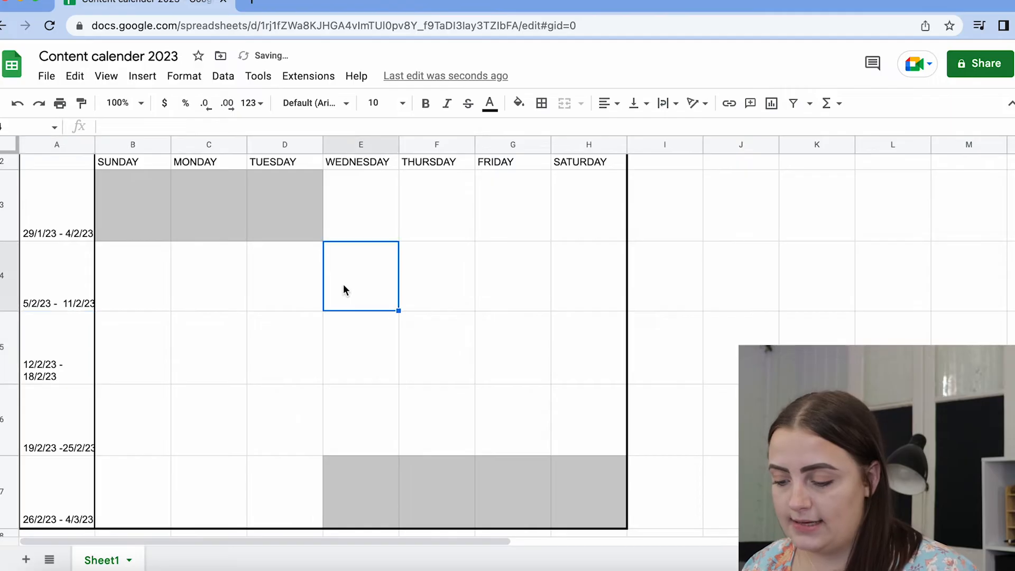
Remove the space after the hyphen in cell A5 so the label reads 12/2/23 -18/2/23.
{"action": "left_click", "coordinate": [56, 377]}
{"action": "double_click", "coordinate": [68, 372]}
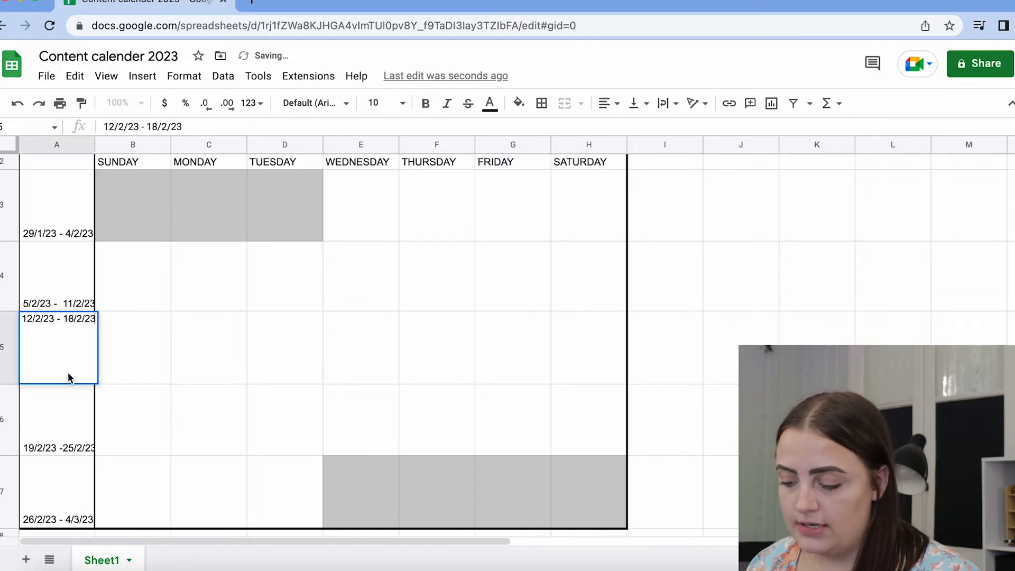
{"action": "key", "text": "BackSpace"}
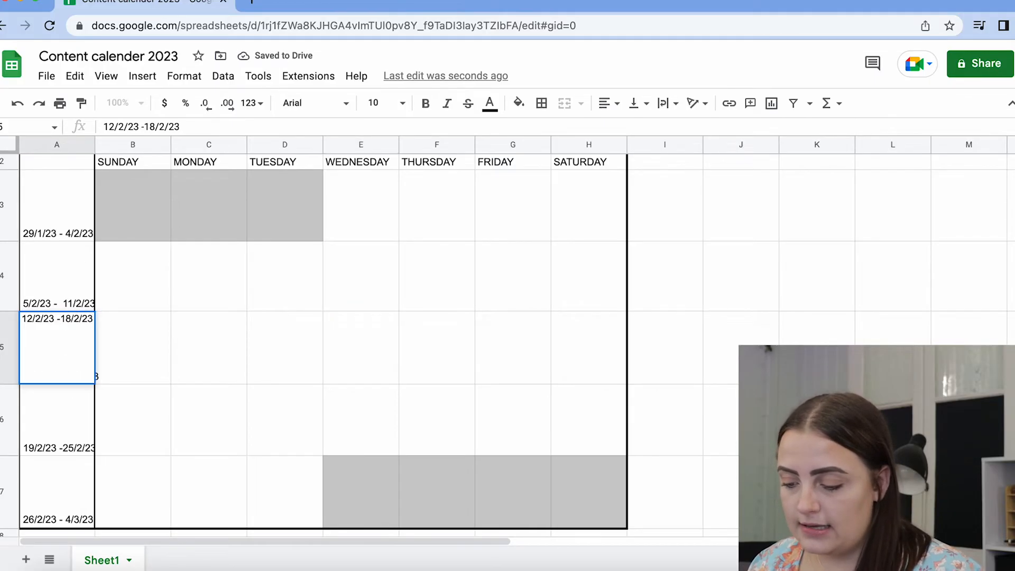
{"action": "left_click", "coordinate": [262, 328]}
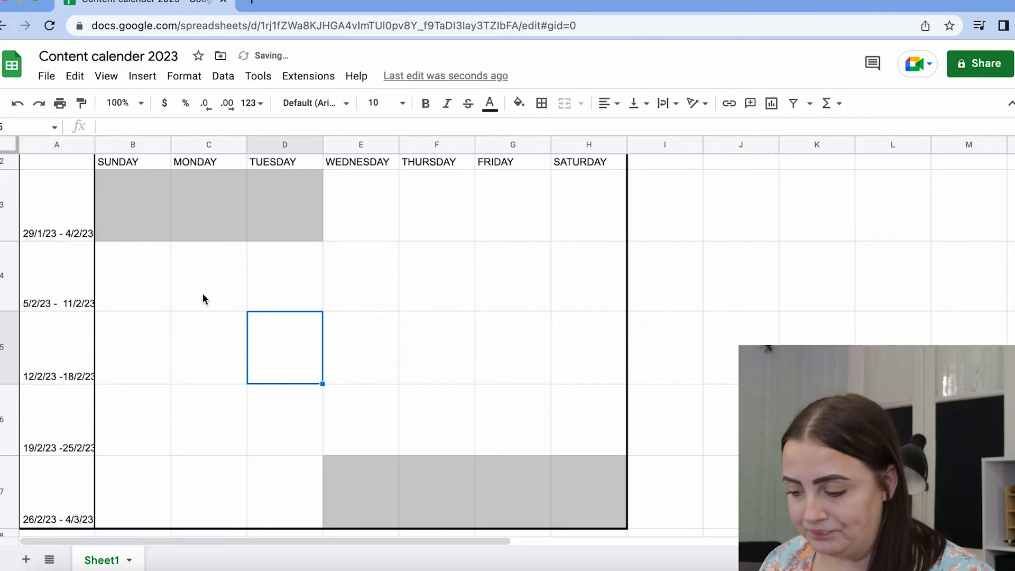
Add top and bottom borders to the weekday header row, cells A2:H2.
{"action": "scroll", "coordinate": [202, 299], "scroll_direction": "up", "scroll_amount": 1}
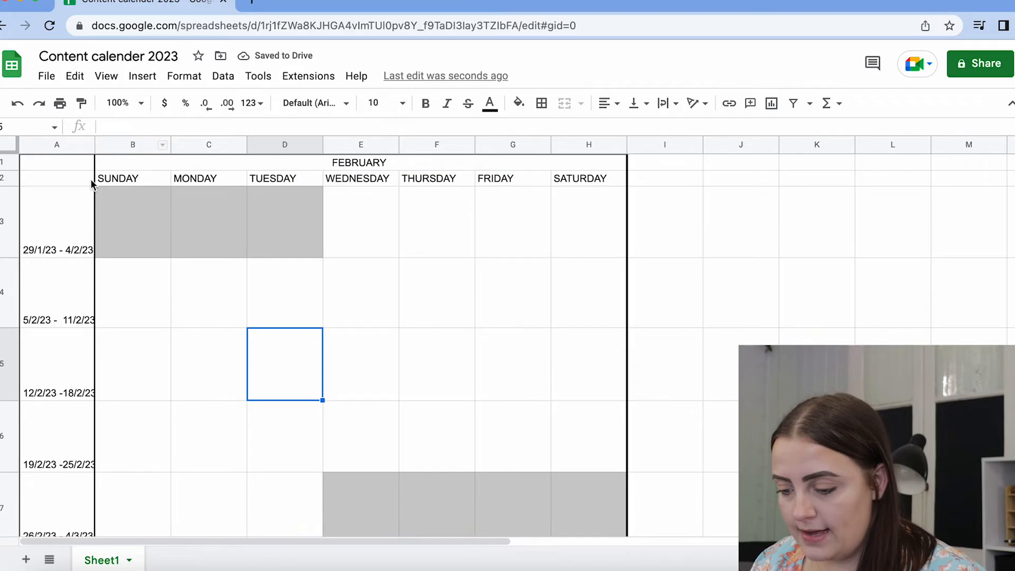
{"action": "left_click_drag", "start_coordinate": [91, 182], "coordinate": [580, 177]}
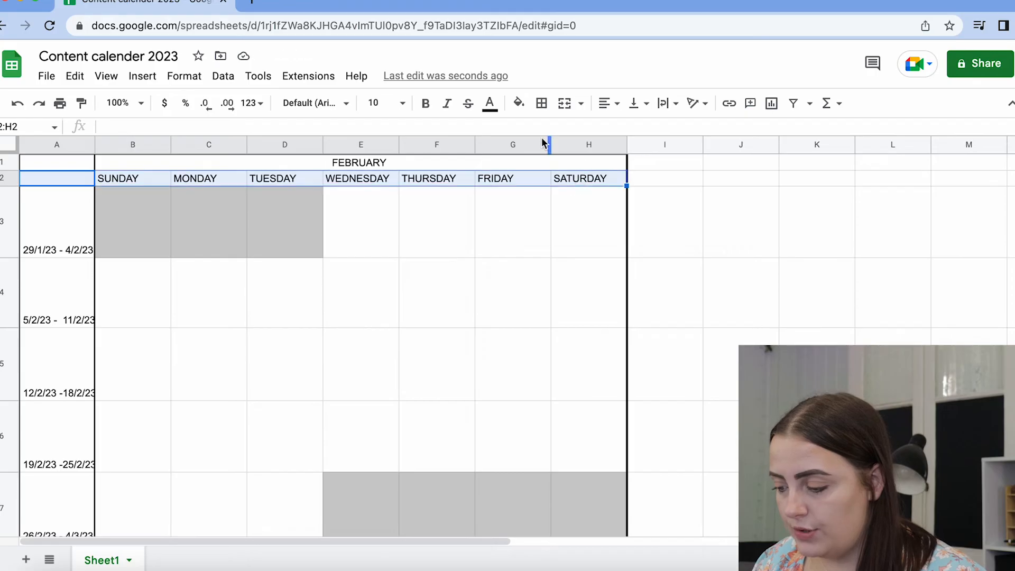
{"action": "left_click", "coordinate": [542, 103]}
{"action": "left_click", "coordinate": [568, 155]}
{"action": "left_click", "coordinate": [608, 157]}
{"action": "left_click", "coordinate": [600, 197]}
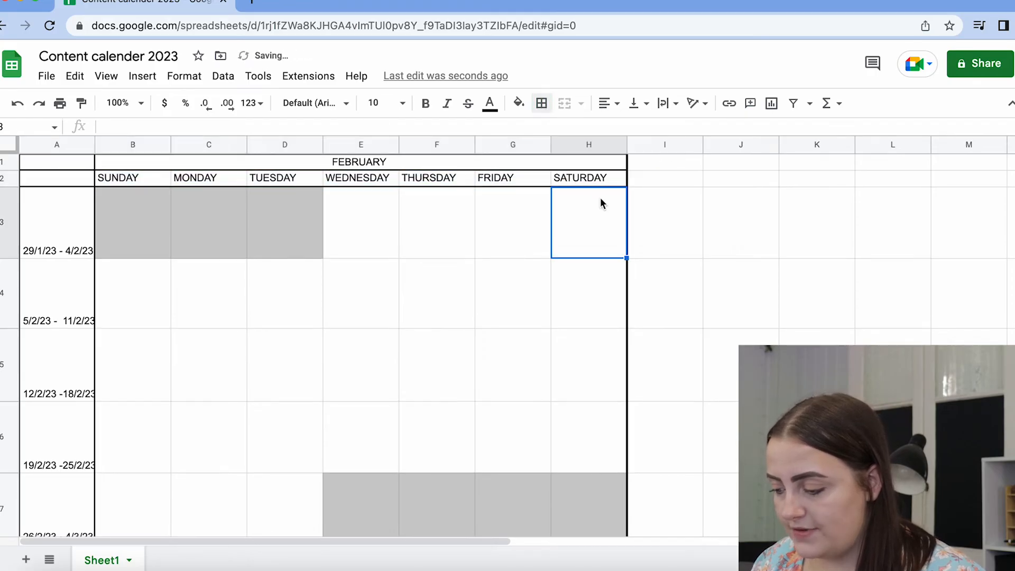
{"action": "left_click", "coordinate": [478, 272]}
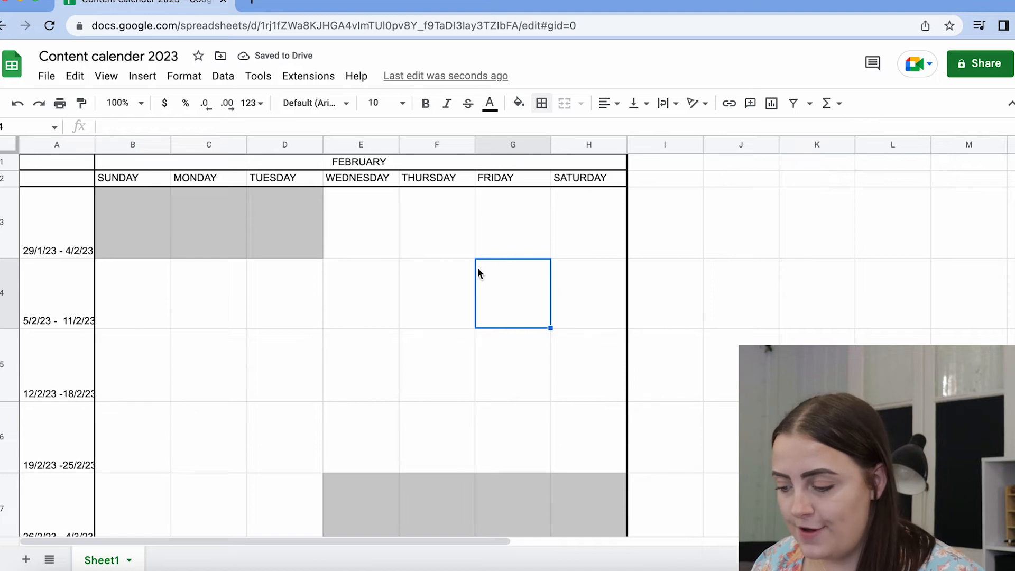
Rename the sheet Sheet1 as FEBRUARY.
{"action": "scroll", "coordinate": [479, 269], "scroll_direction": "down", "scroll_amount": 1}
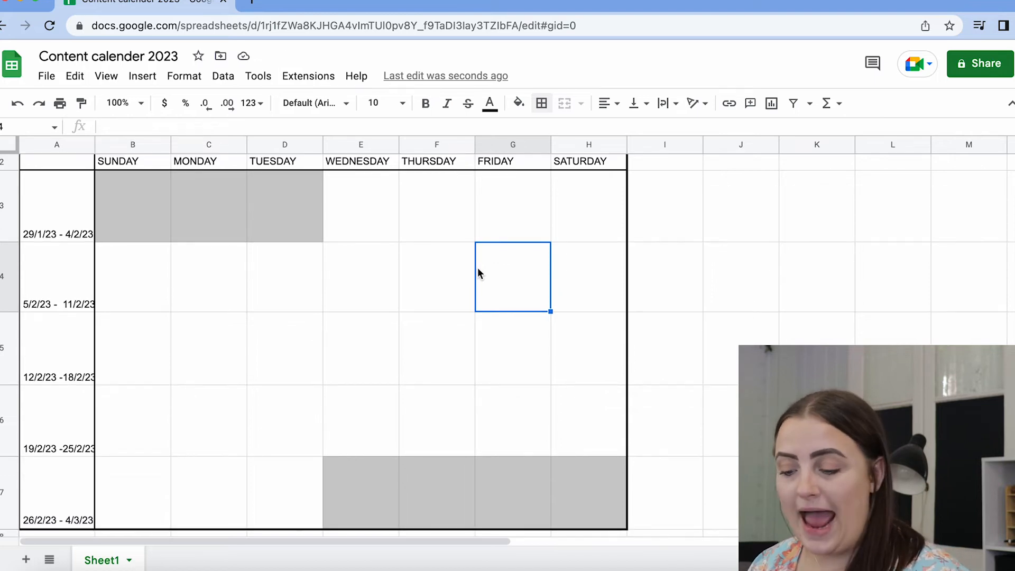
{"action": "double_click", "coordinate": [96, 562]}
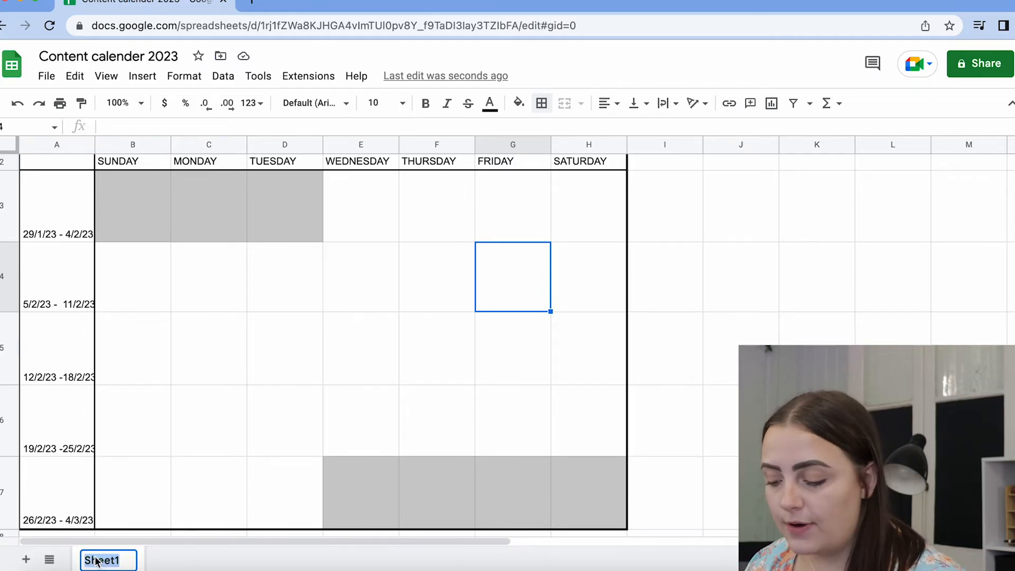
{"action": "type", "text": "FE"}
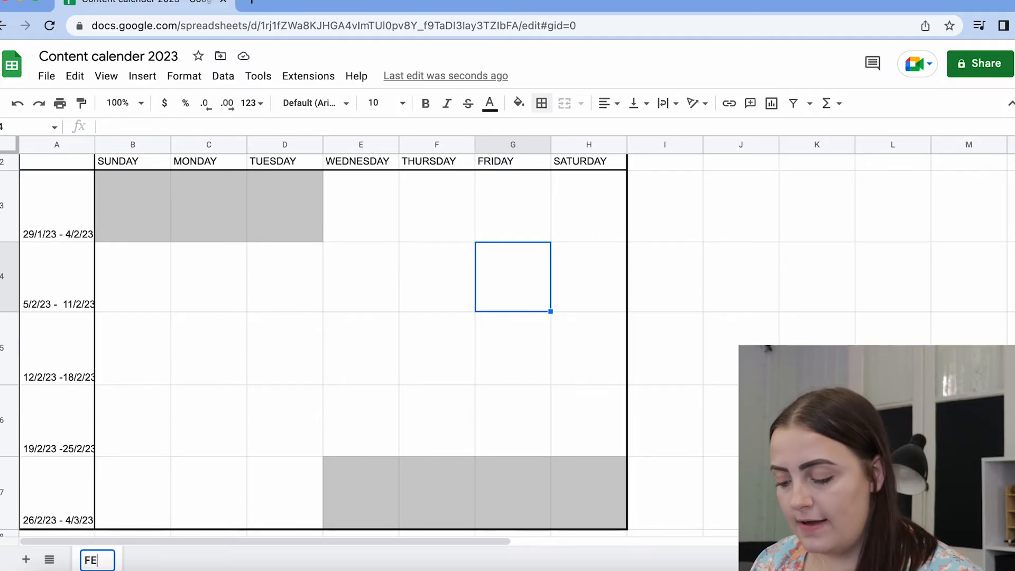
{"action": "type", "text": "BRUARY"}
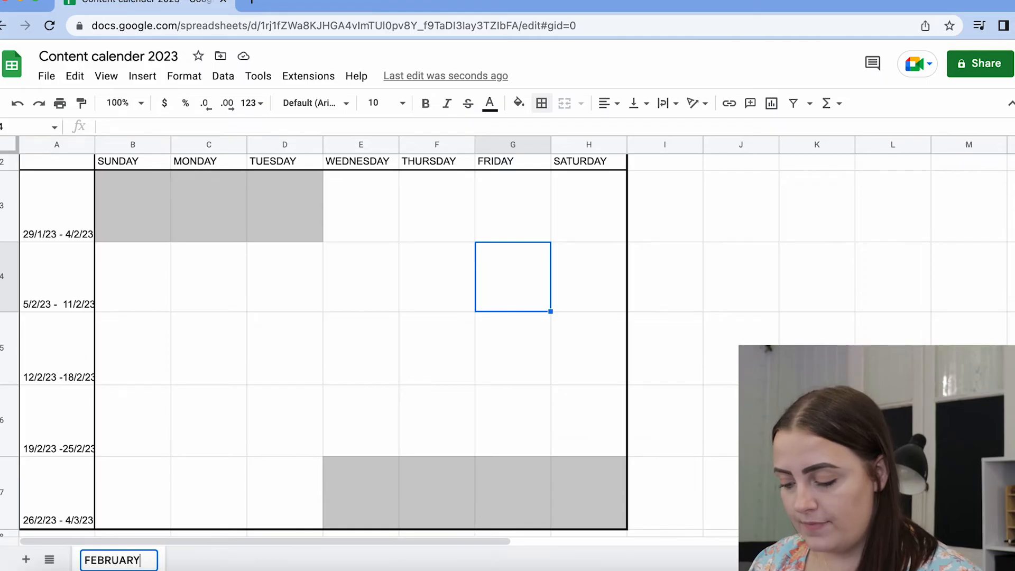
{"action": "left_click", "coordinate": [182, 516]}
{"action": "scroll", "coordinate": [181, 517], "scroll_direction": "up", "scroll_amount": 1}
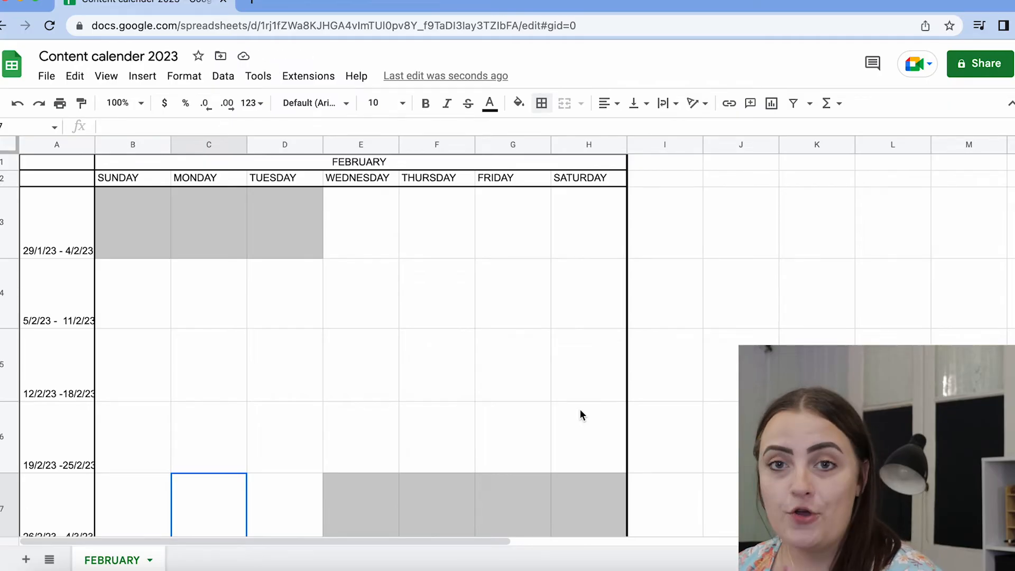
Duplicate the FEBRUARY sheet and rename the copy as MARCH.
{"action": "right_click", "coordinate": [123, 565]}
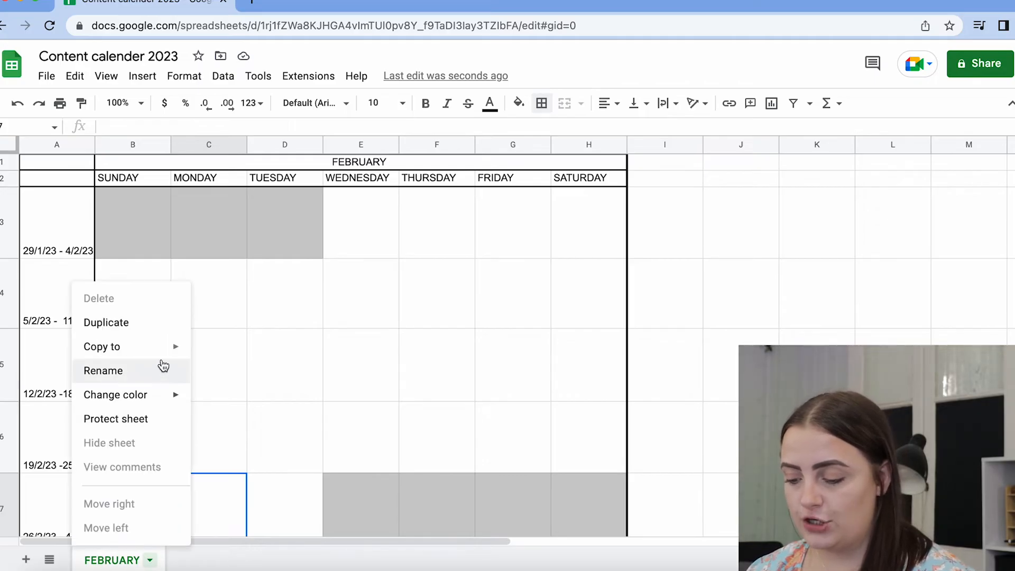
{"action": "left_click", "coordinate": [159, 324]}
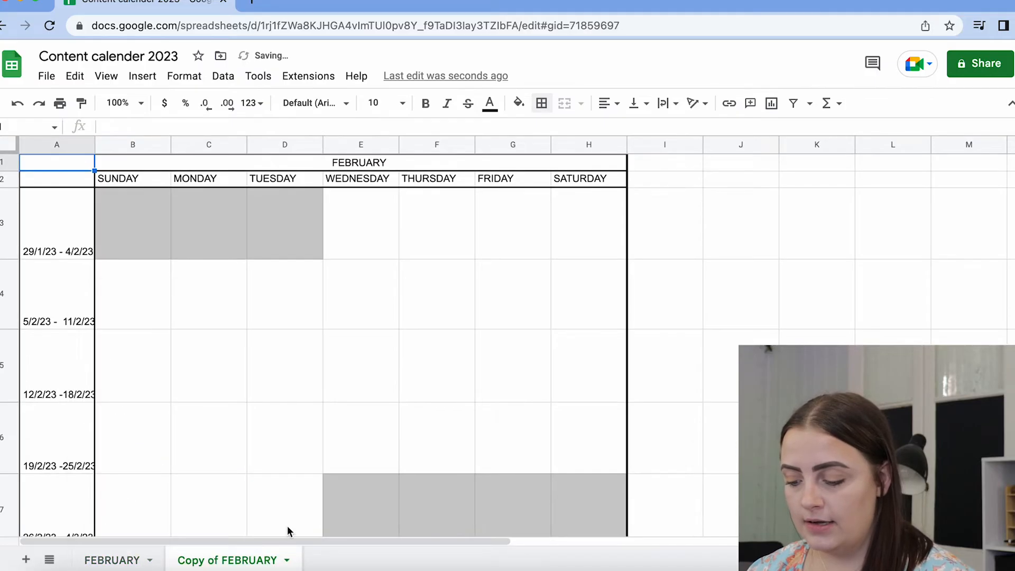
{"action": "double_click", "coordinate": [241, 563]}
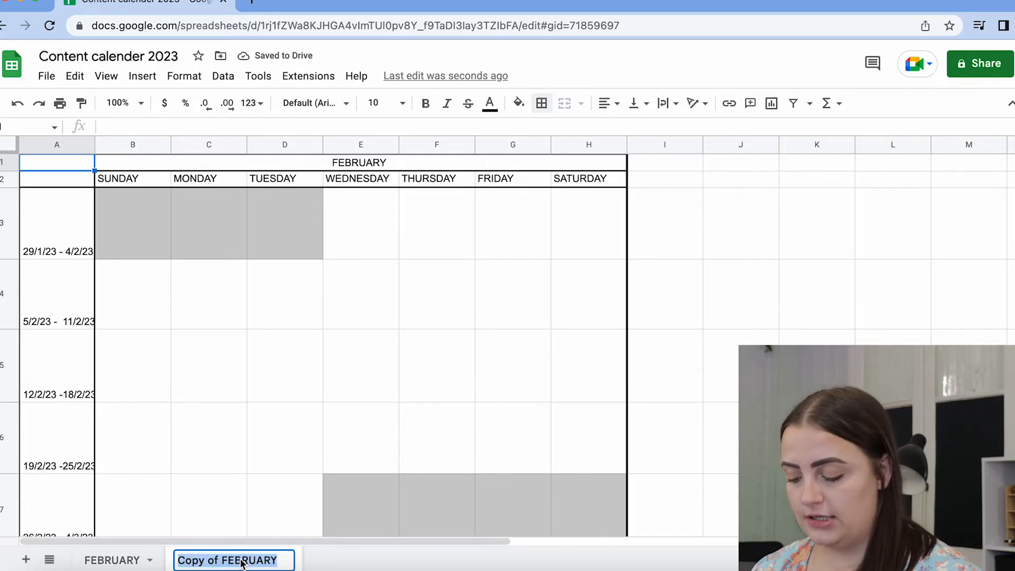
{"action": "type", "text": "MATC"}
{"action": "key", "text": "BackSpace"}
{"action": "key", "text": "BackSpace"}
{"action": "type", "text": "RCH"}
{"action": "left_click", "coordinate": [486, 339]}
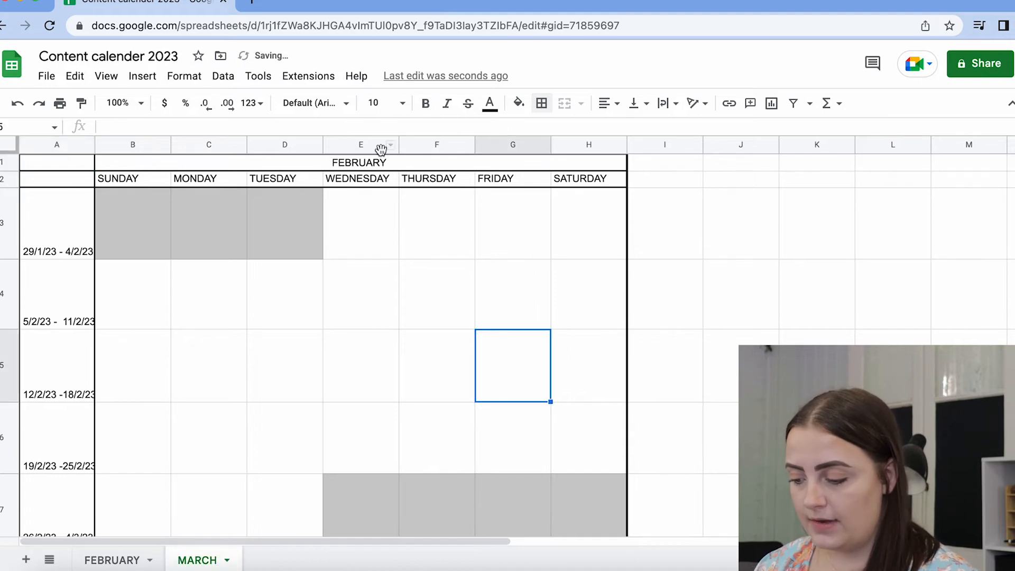
Change the month title in the merged cell B1:H1 of the MARCH sheet to MARCH.
{"action": "left_click", "coordinate": [384, 161]}
{"action": "double_click", "coordinate": [384, 162]}
{"action": "type", "text": "MARCH"}
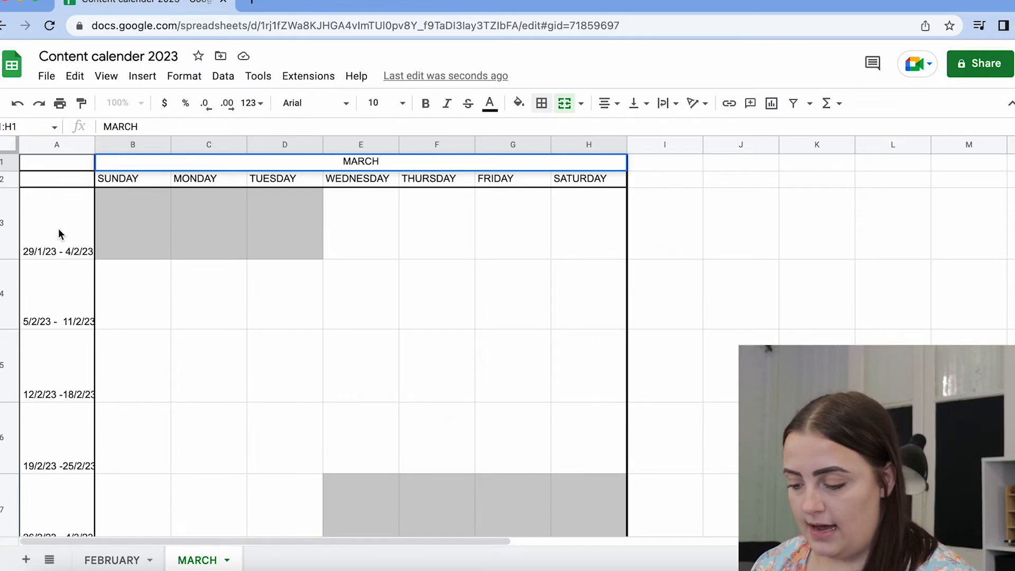
{"action": "left_click", "coordinate": [138, 238]}
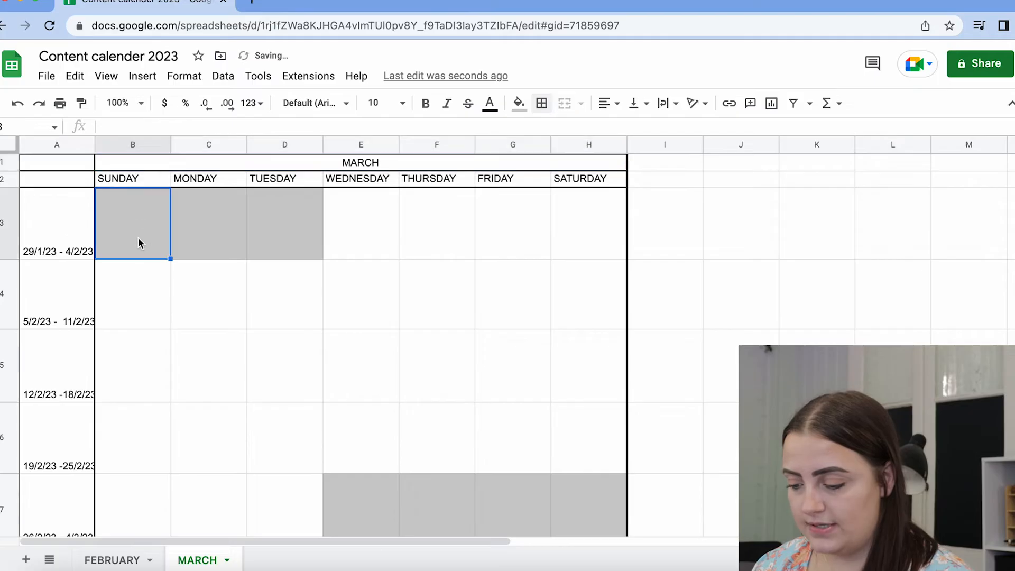
Switch to the Calendar app and show the month of March 2023 to look up its week dates.
{"action": "left_click", "coordinate": [288, 30]}
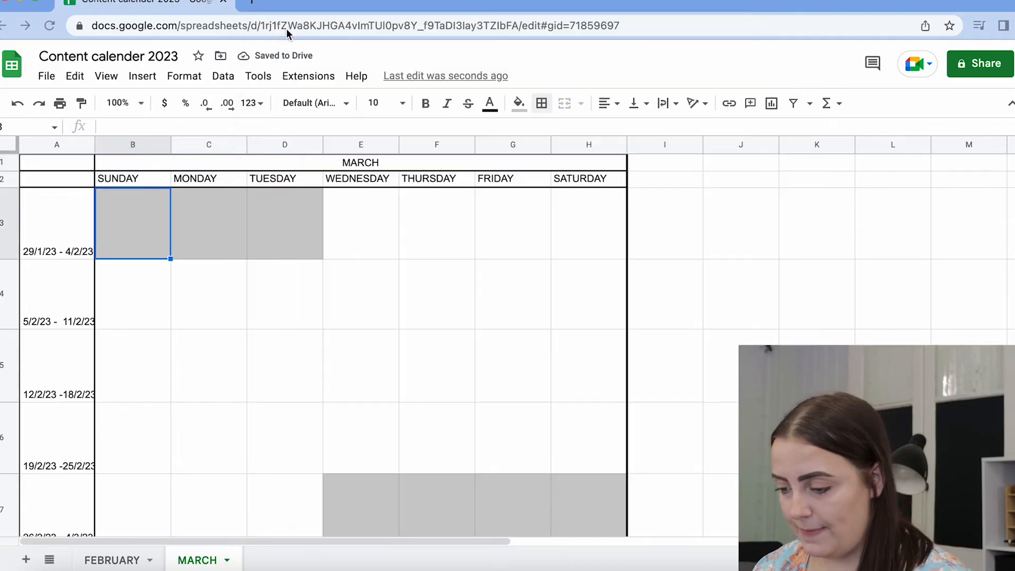
{"action": "key", "text": "super+Tab"}
{"action": "key", "text": "super+Tab"}
{"action": "key", "text": "super+Tab"}
{"action": "key", "text": "super+Tab"}
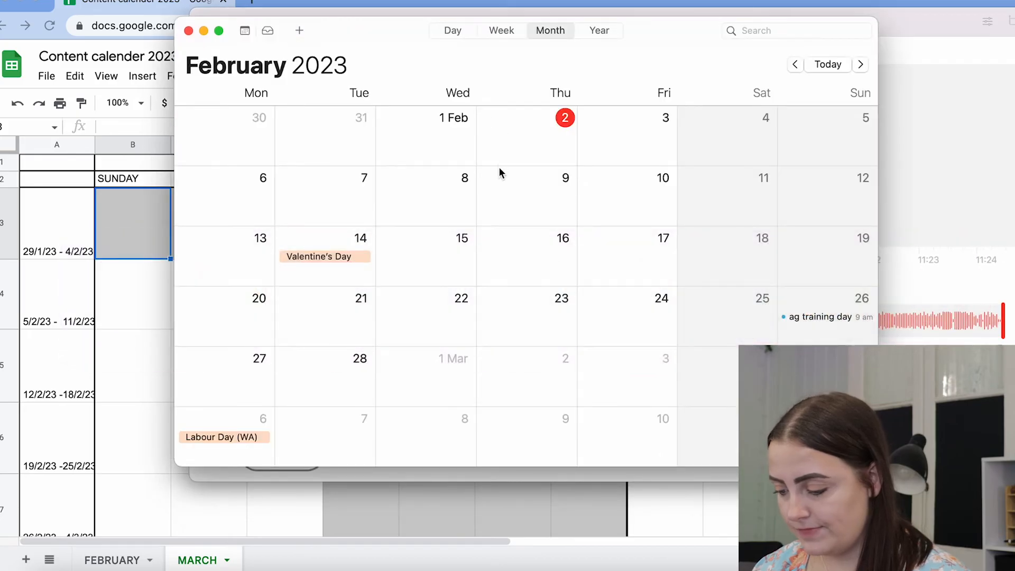
{"action": "left_click", "coordinate": [861, 65]}
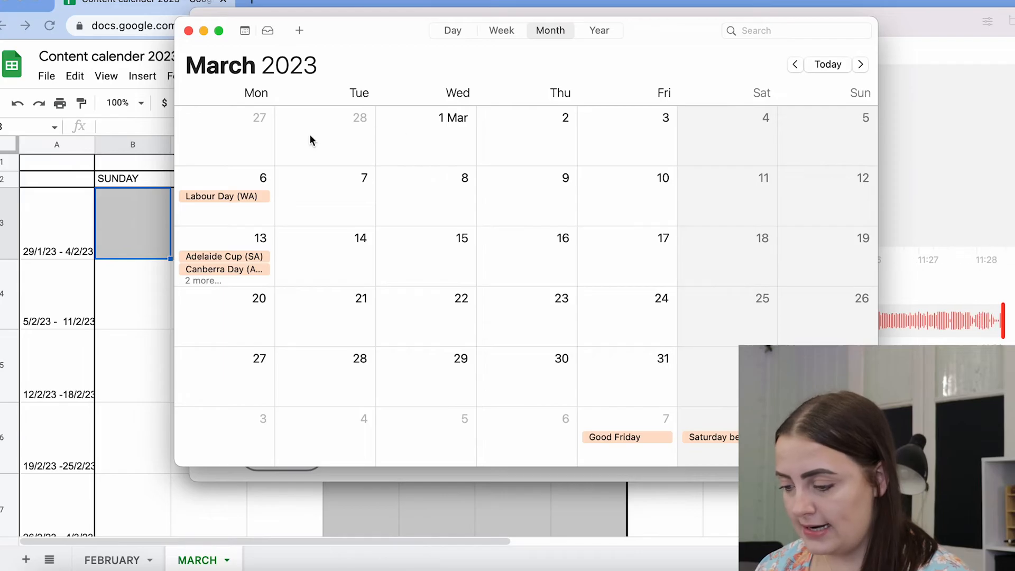
Back in the spreadsheet, replace the week label in cell A3 with 26/2/23-4/3/23, checking the week's end date in the calendar.
{"action": "left_click", "coordinate": [74, 251]}
{"action": "double_click", "coordinate": [73, 251]}
{"action": "triple_click", "coordinate": [62, 196]}
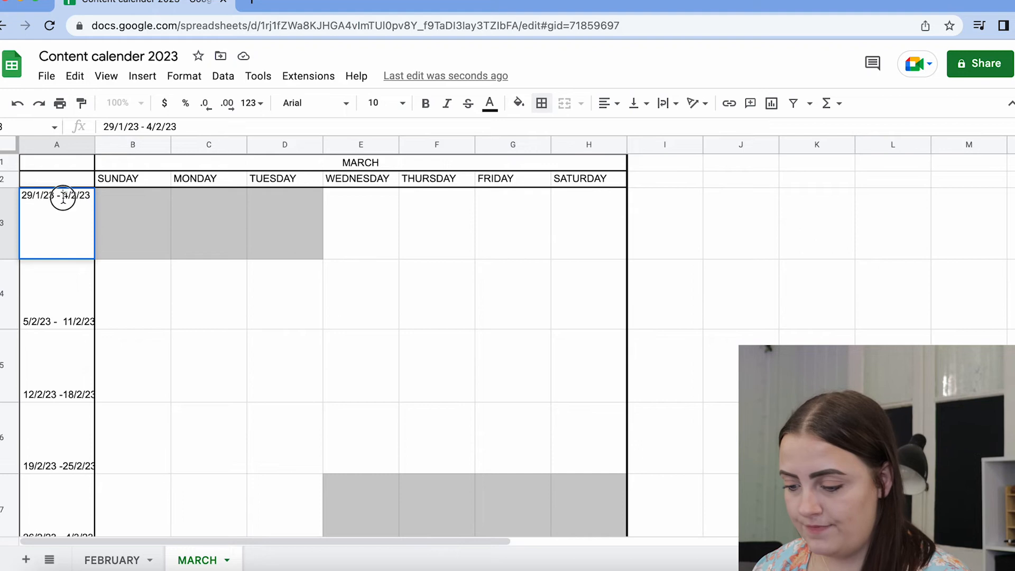
{"action": "type", "text": "26"}
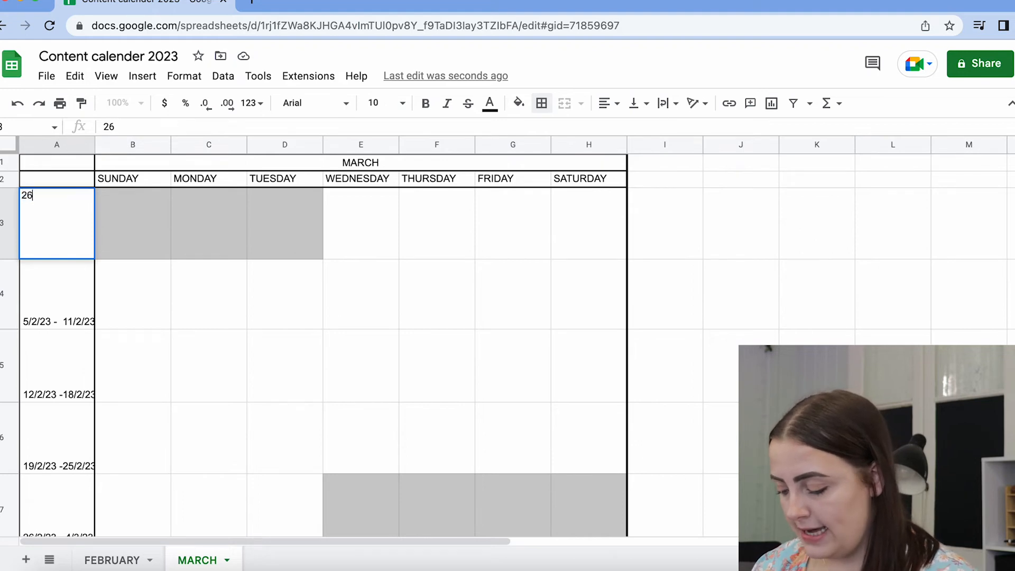
{"action": "type", "text": "/2/23-"}
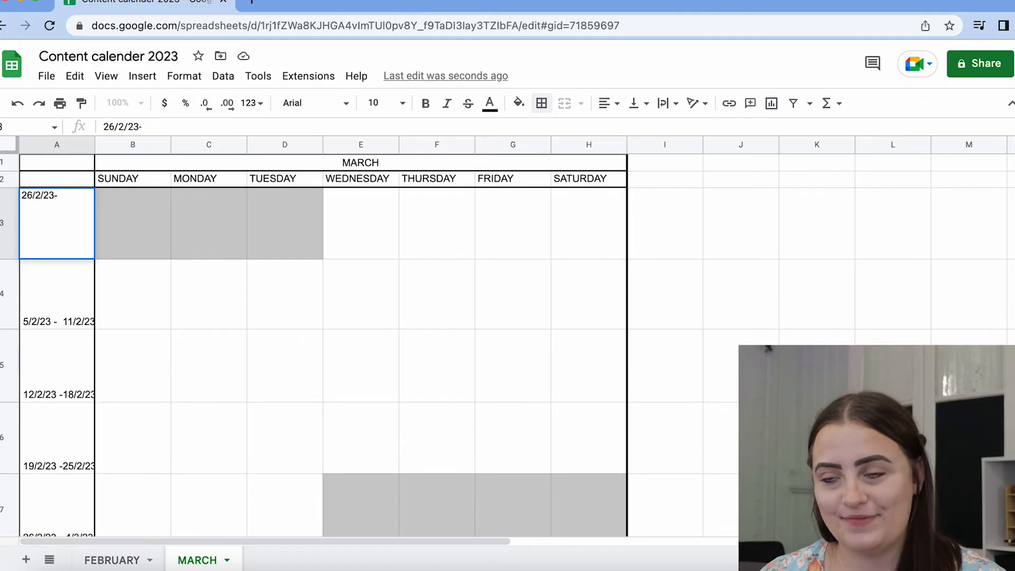
{"action": "key", "text": "super+Tab"}
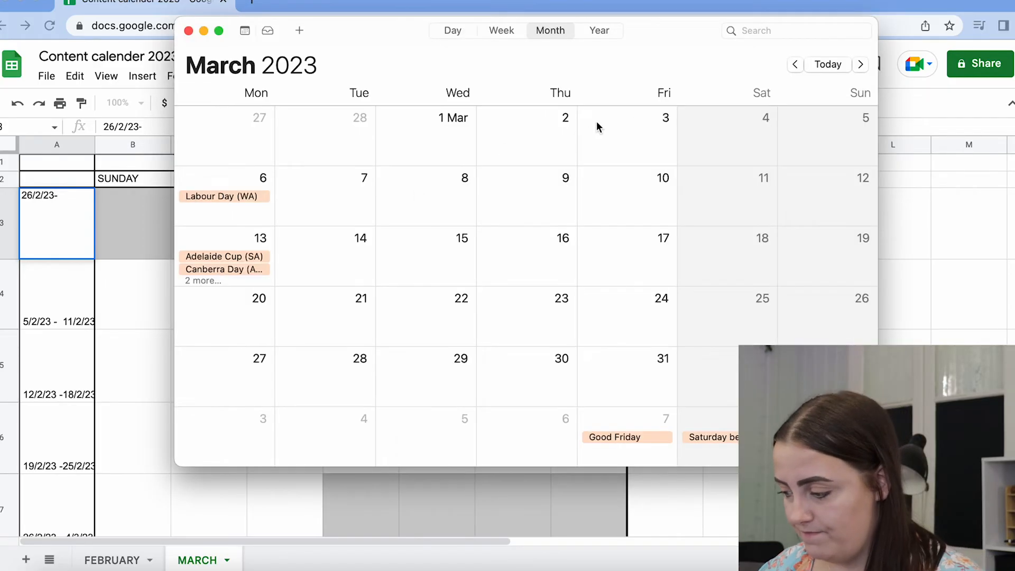
{"action": "key", "text": "super+Tab"}
{"action": "type", "text": "4/3/23"}
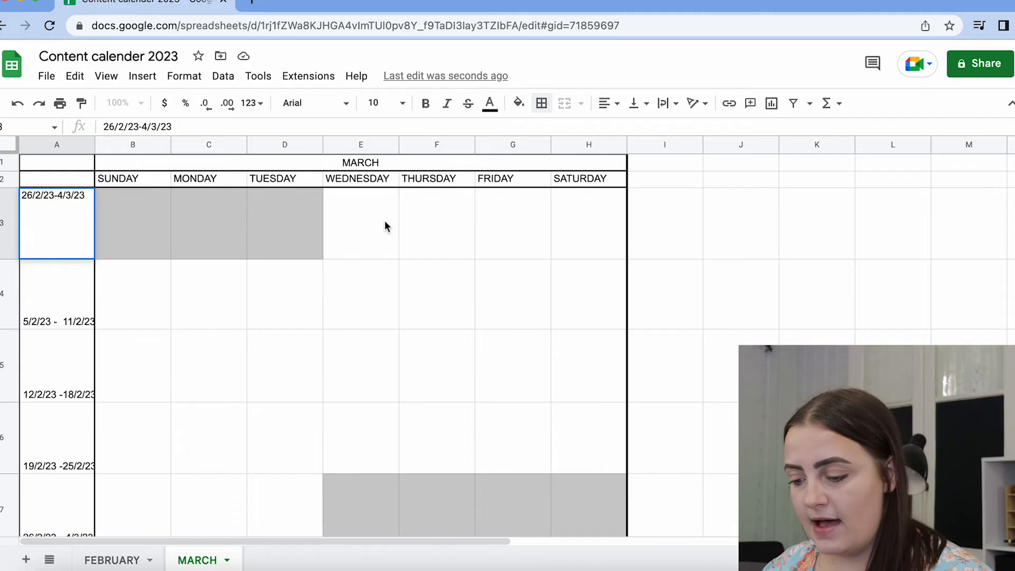
Change both months in cell A4's week label so it reads 5/3/23 - 11/3/23.
{"action": "double_click", "coordinate": [47, 291]}
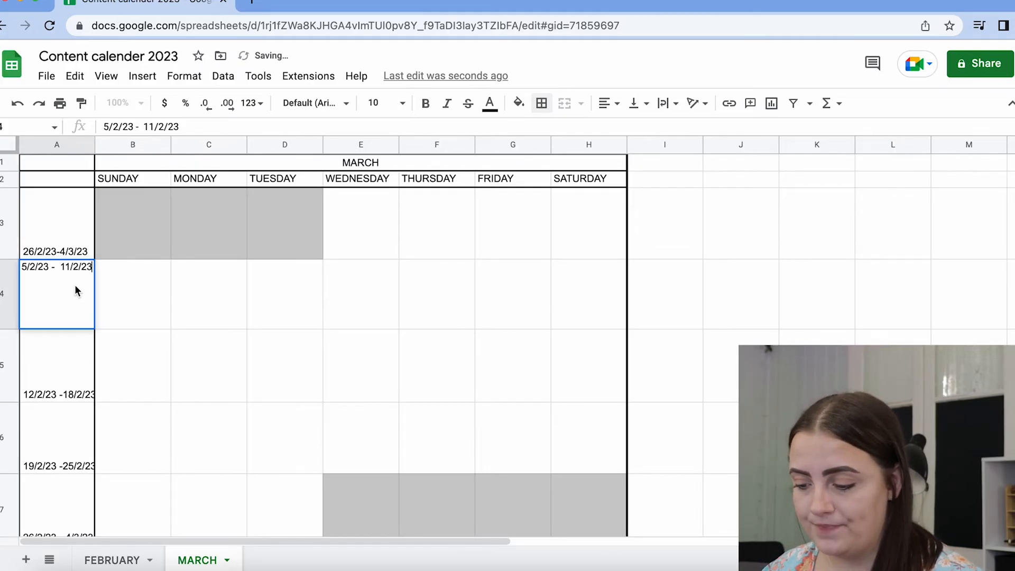
{"action": "left_click", "coordinate": [37, 267]}
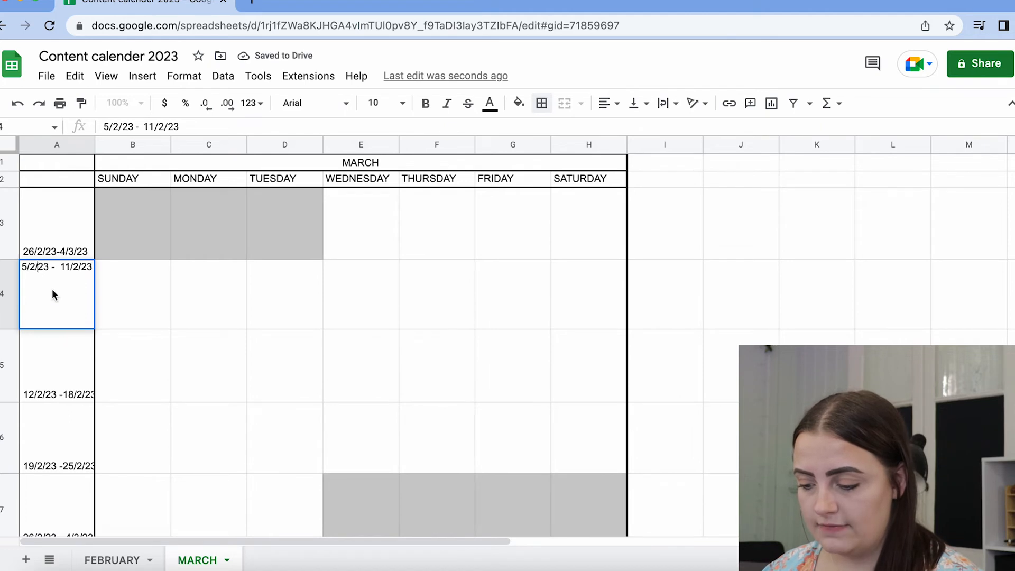
{"action": "key", "text": "BackSpace"}
{"action": "type", "text": "3"}
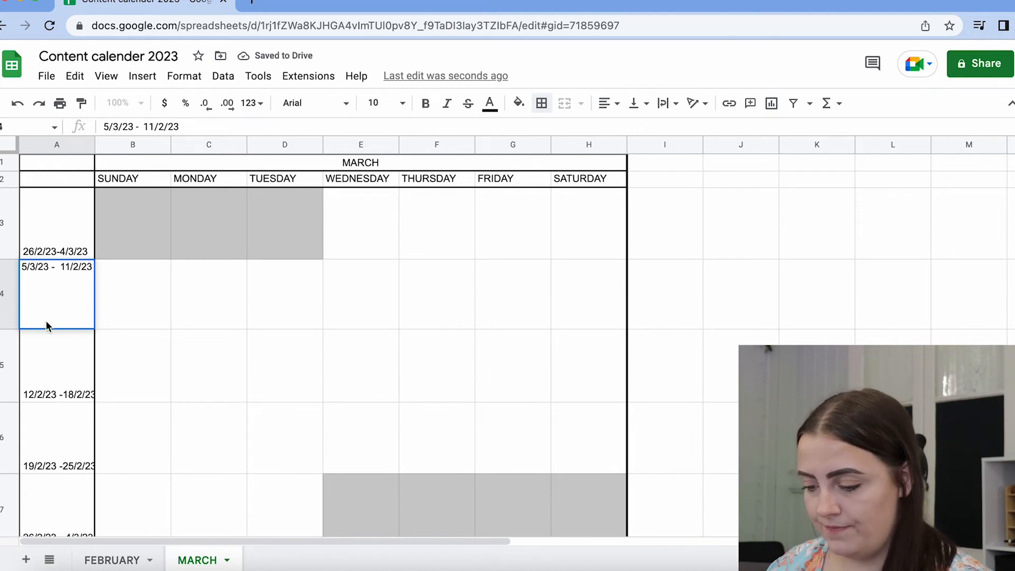
{"action": "left_click", "coordinate": [75, 266]}
{"action": "key", "text": "BackSpace"}
{"action": "type", "text": "3"}
Change both months in cell A5's week label so it reads 12/3/23 -18/3/23.
{"action": "double_click", "coordinate": [43, 390]}
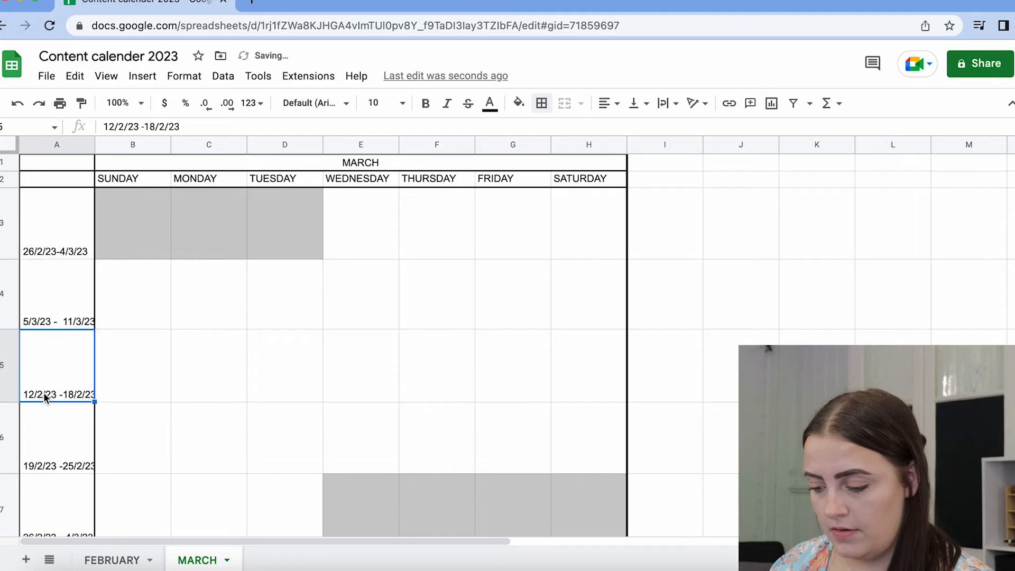
{"action": "left_click", "coordinate": [41, 333]}
{"action": "key", "text": "BackSpace"}
{"action": "type", "text": "3"}
{"action": "key", "text": "BackSpace"}
{"action": "type", "text": "3"}
Change both months in cell A6's week label so it reads 19/3/23 -25/3/23.
{"action": "double_click", "coordinate": [44, 426]}
{"action": "left_click", "coordinate": [43, 409]}
{"action": "key", "text": "BackSpace"}
{"action": "type", "text": "3"}
{"action": "key", "text": "Right"}
{"action": "key", "text": "Right"}
{"action": "key", "text": "Right"}
{"action": "key", "text": "Right"}
{"action": "key", "text": "Right"}
{"action": "key", "text": "Right"}
{"action": "key", "text": "Right"}
{"action": "key", "text": "BackSpace"}
{"action": "type", "text": "3"}
{"action": "left_click", "coordinate": [162, 424]}
Change the start date in cell A7's week label to 26/3/23.
{"action": "scroll", "coordinate": [162, 425], "scroll_direction": "down", "scroll_amount": 5}
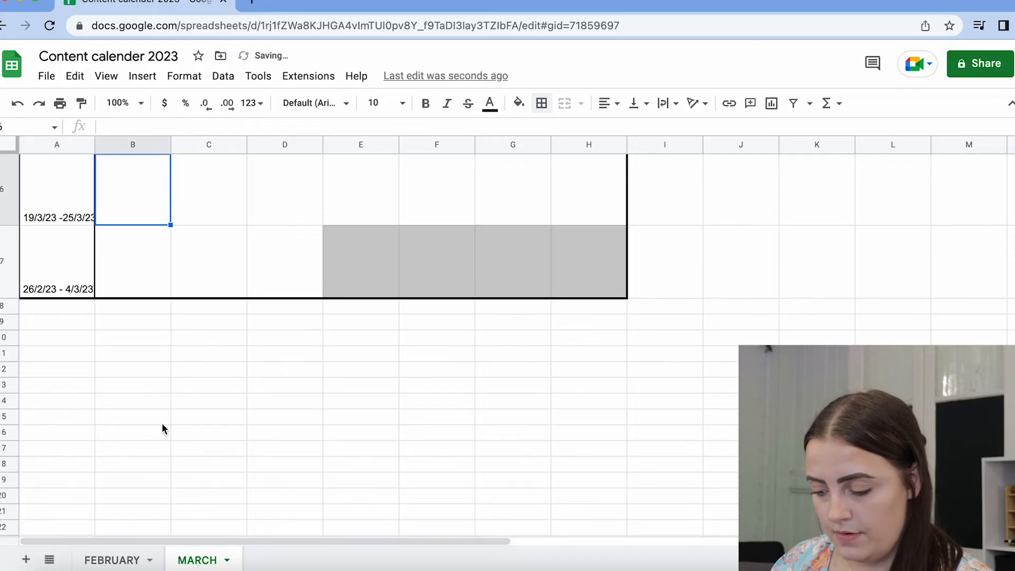
{"action": "double_click", "coordinate": [51, 294]}
{"action": "left_click", "coordinate": [41, 233]}
{"action": "key", "text": "BackSpace"}
{"action": "type", "text": "3"}
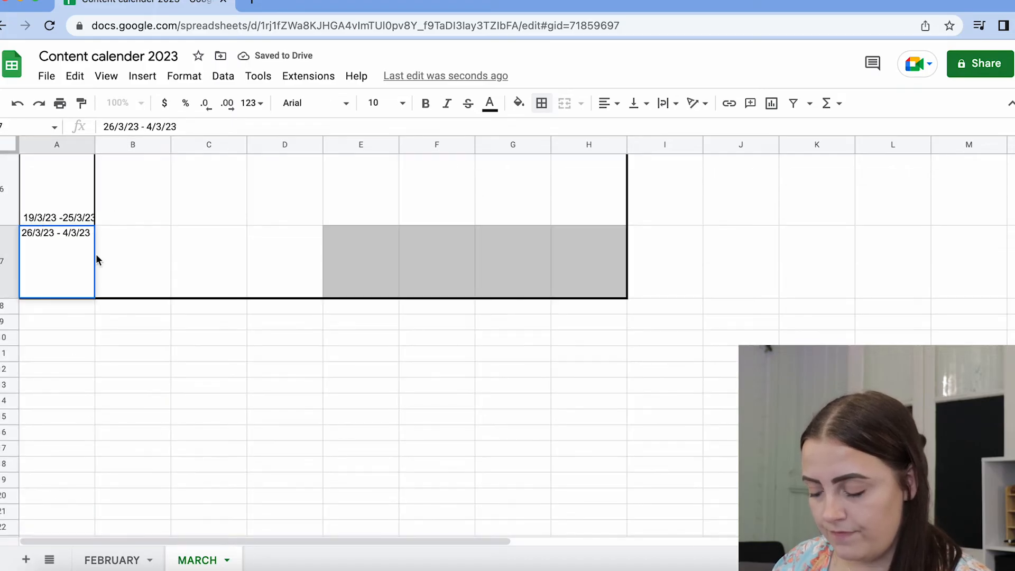
Check the last week of March in the calendar and set the end date in cell A7's label to 1/4/23.
{"action": "key", "text": "super+Tab"}
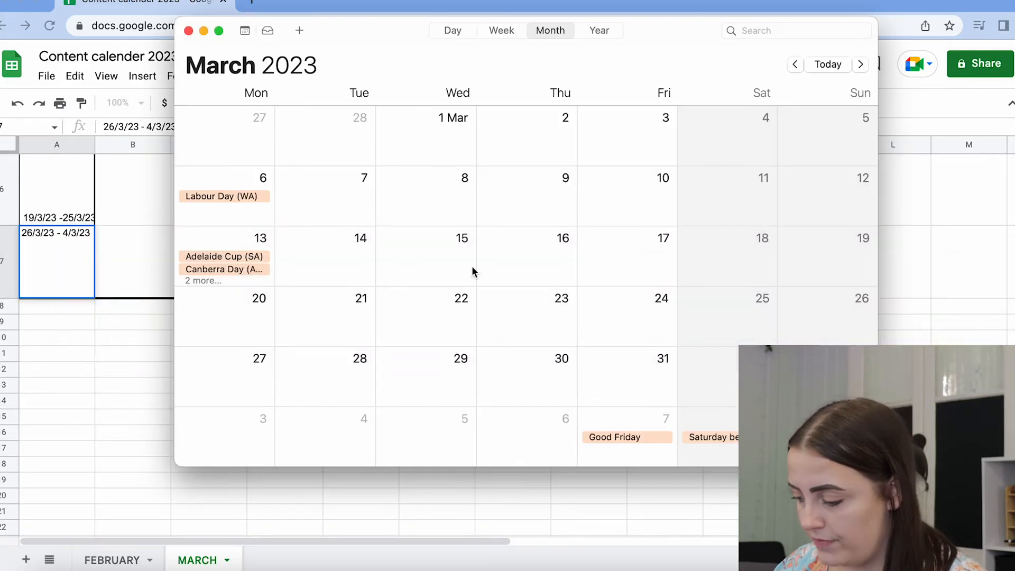
{"action": "left_click", "coordinate": [132, 369]}
{"action": "triple_click", "coordinate": [84, 233]}
{"action": "left_click", "coordinate": [84, 234]}
{"action": "key", "text": "BackSpace"}
{"action": "key", "text": "BackSpace"}
{"action": "key", "text": "BackSpace"}
{"action": "key", "text": "BackSpace"}
{"action": "key", "text": "BackSpace"}
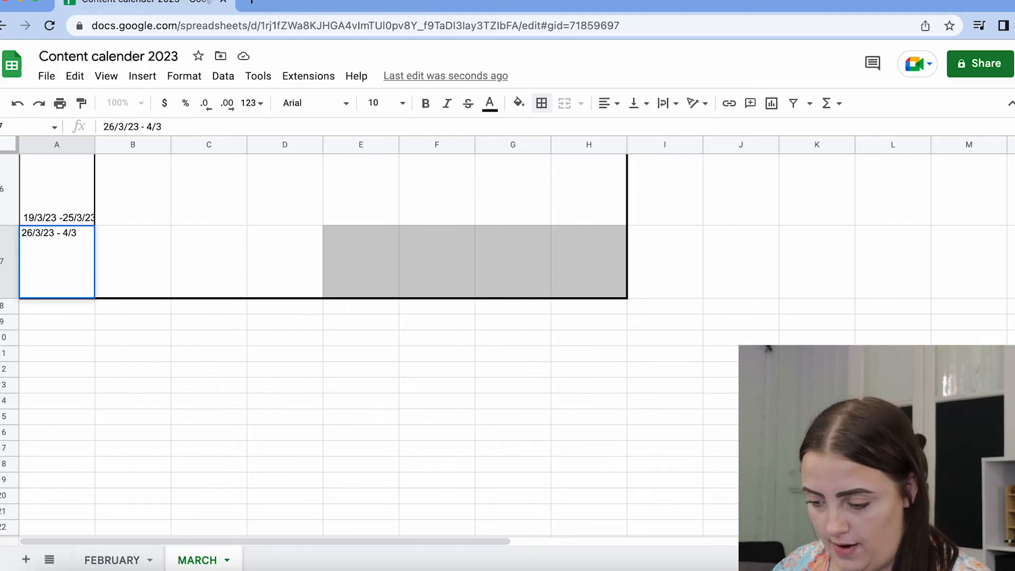
{"action": "key", "text": "BackSpace"}
{"action": "type", "text": "1/4/"}
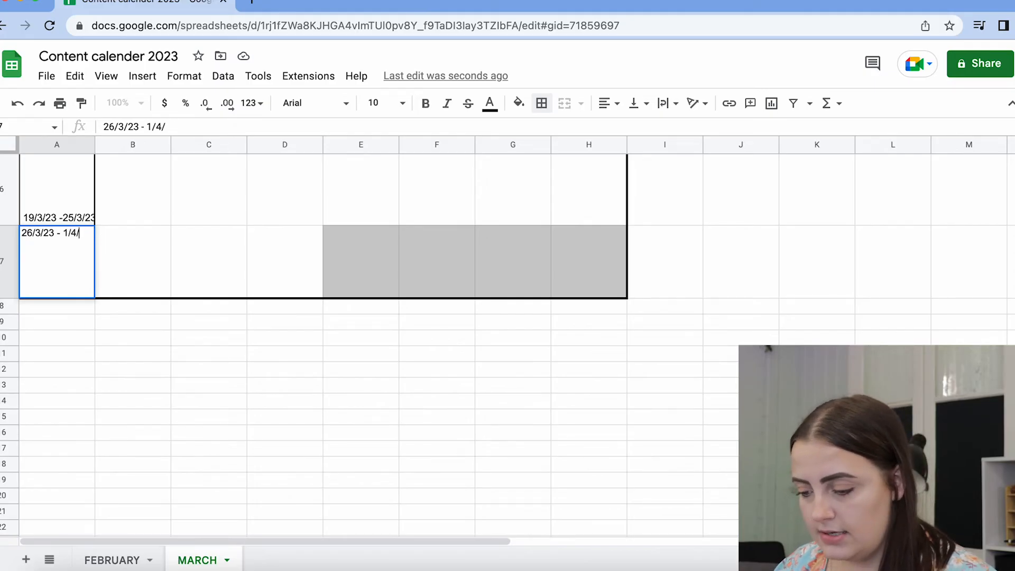
{"action": "type", "text": "23"}
{"action": "left_click", "coordinate": [155, 268]}
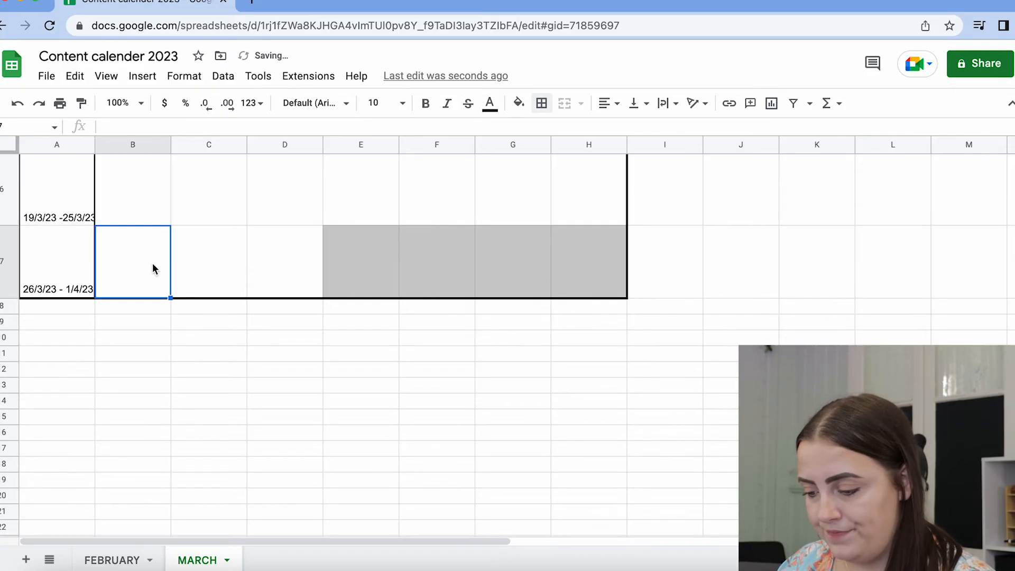
Remove the grey fill from cells E7:G7, the Wednesday to Friday cells of the last March week.
{"action": "left_click_drag", "start_coordinate": [515, 245], "coordinate": [363, 253]}
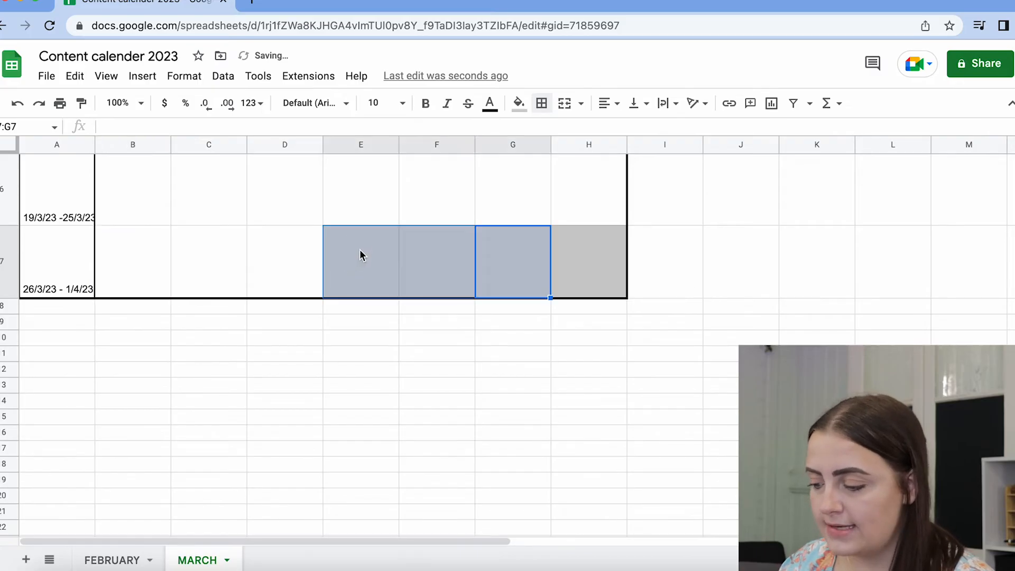
{"action": "left_click", "coordinate": [519, 104]}
{"action": "left_click", "coordinate": [529, 130]}
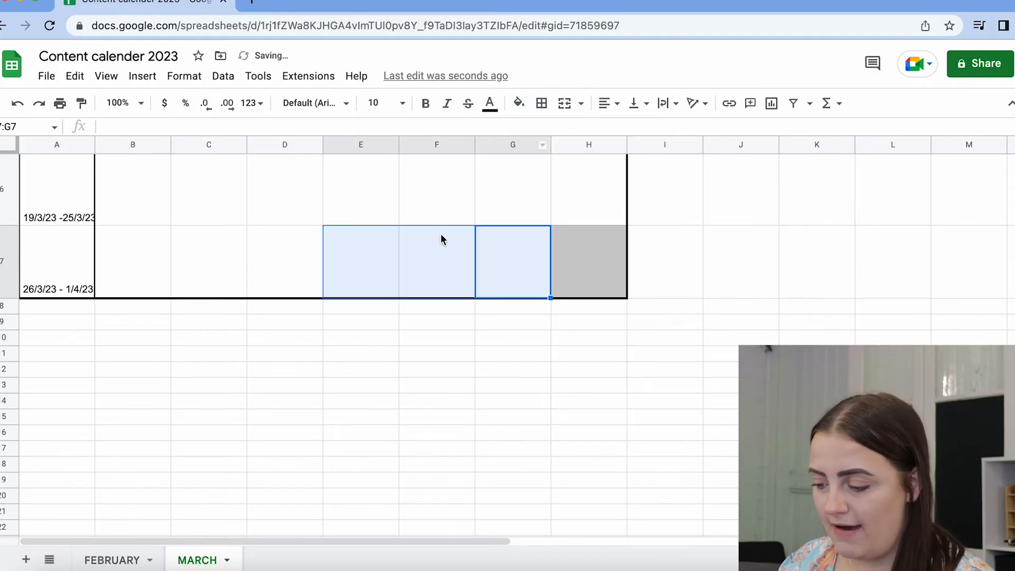
{"action": "left_click", "coordinate": [440, 234]}
{"action": "left_click", "coordinate": [529, 272]}
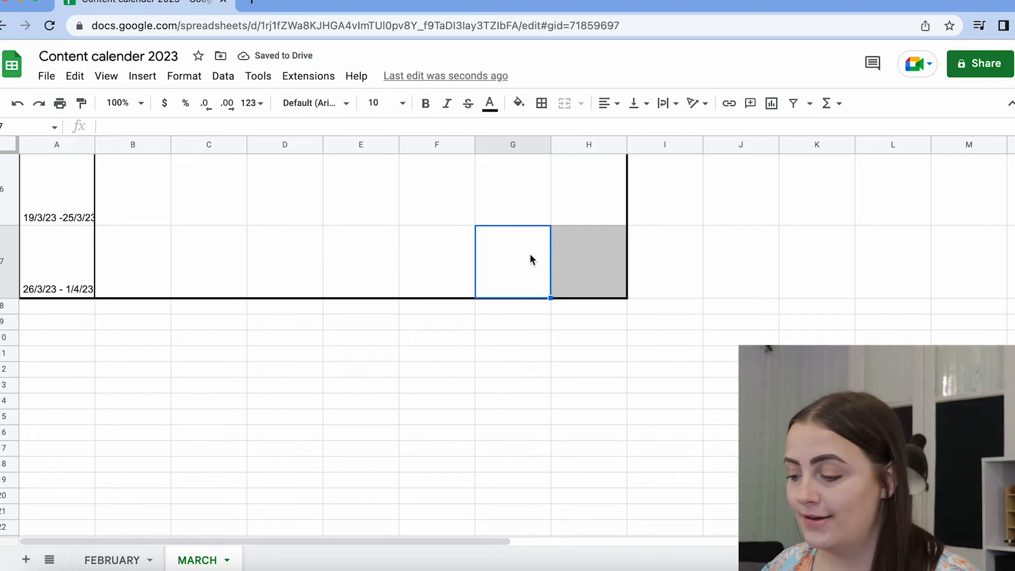
Return to the FEBRUARY sheet and select cell C4, the Monday of the second week.
{"action": "scroll", "coordinate": [540, 265], "scroll_direction": "up", "scroll_amount": 5}
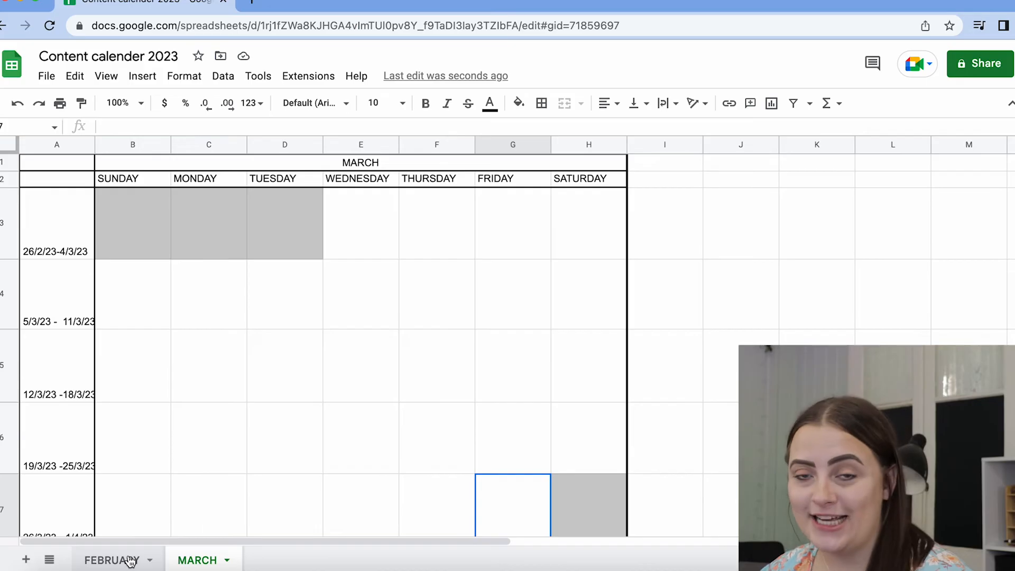
{"action": "left_click", "coordinate": [112, 563]}
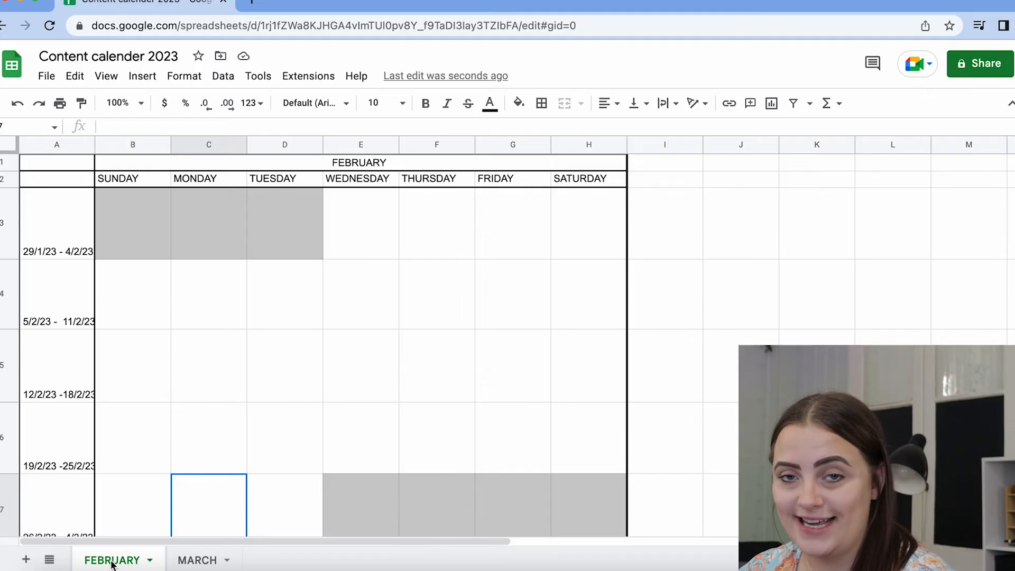
{"action": "left_click", "coordinate": [225, 317]}
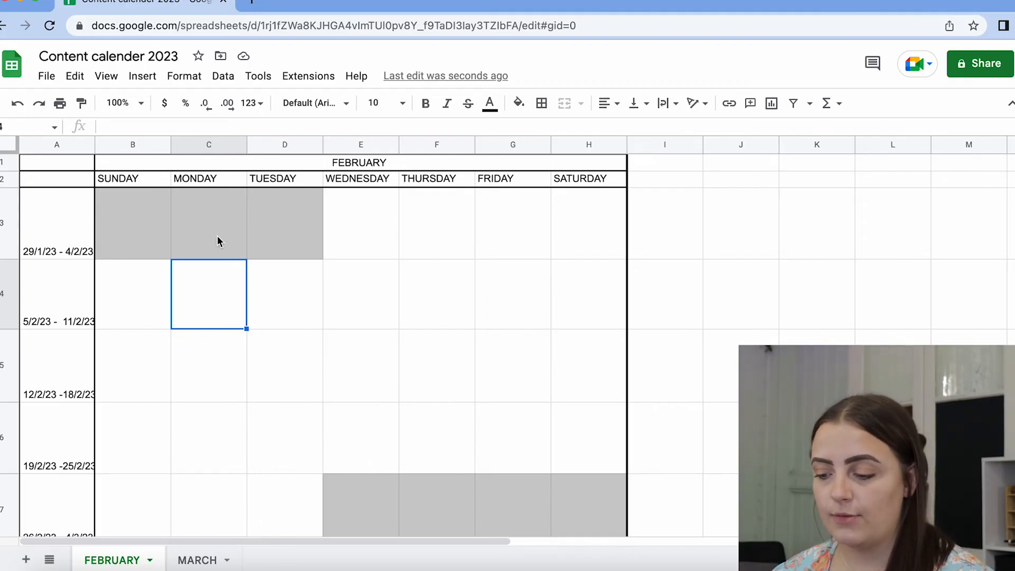
Enter VIDEO PROMO in cell C4, the Monday of the 5/2/23 - 11/2/23 week.
{"action": "left_click", "coordinate": [145, 320]}
{"action": "left_click", "coordinate": [204, 311]}
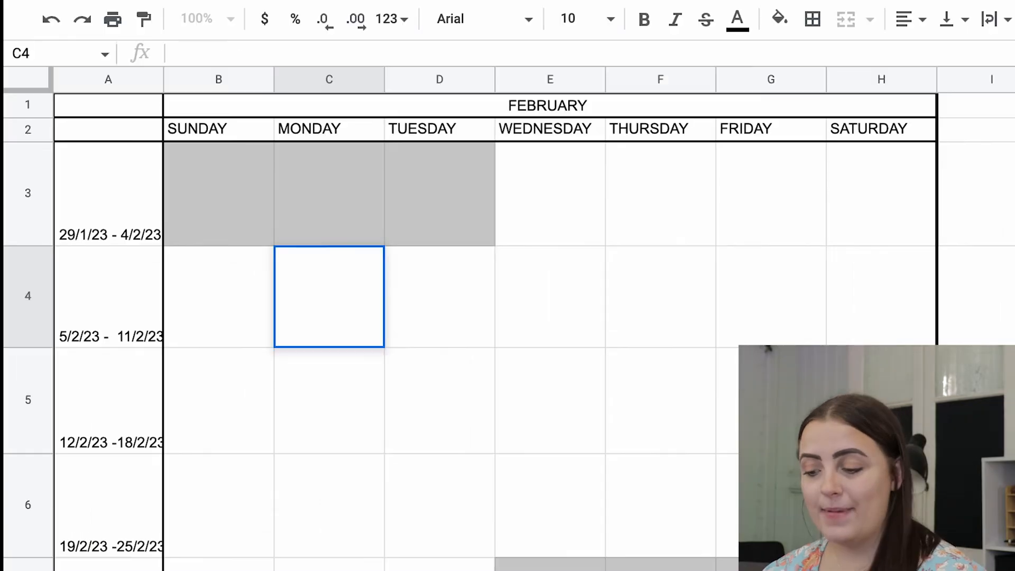
{"action": "type", "text": "VIDEO "}
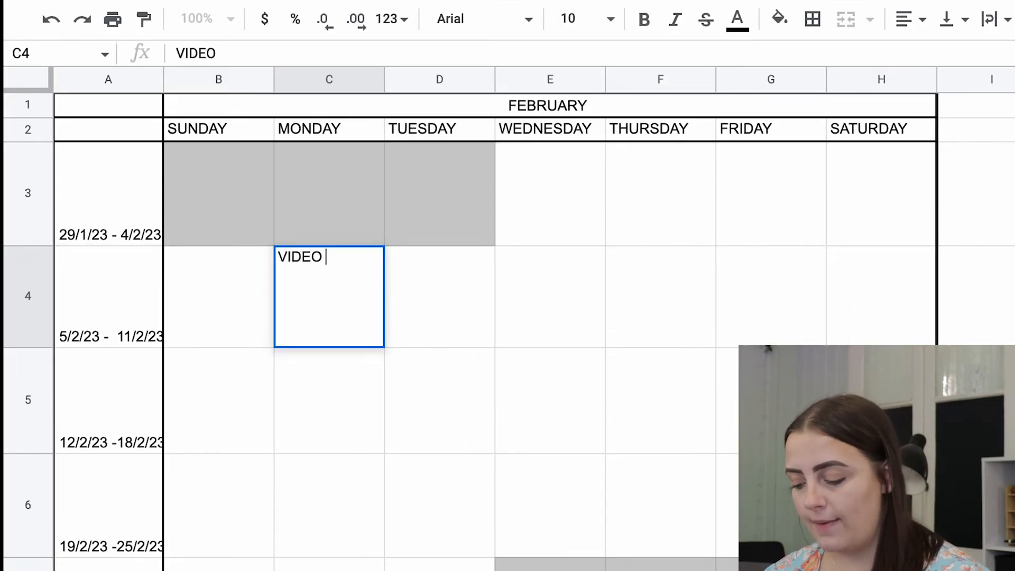
{"action": "type", "text": "PROMO"}
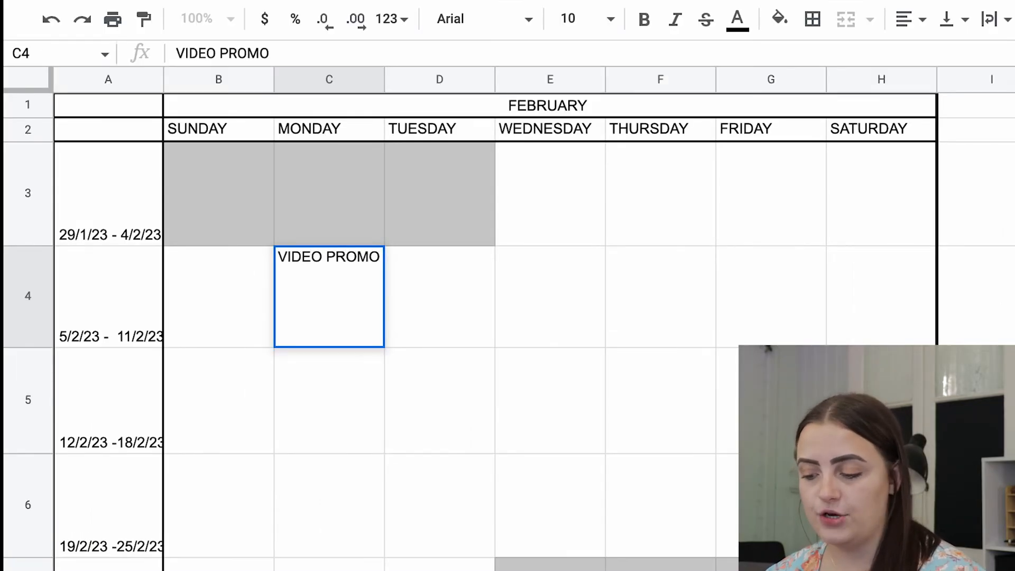
{"action": "left_click", "coordinate": [463, 316]}
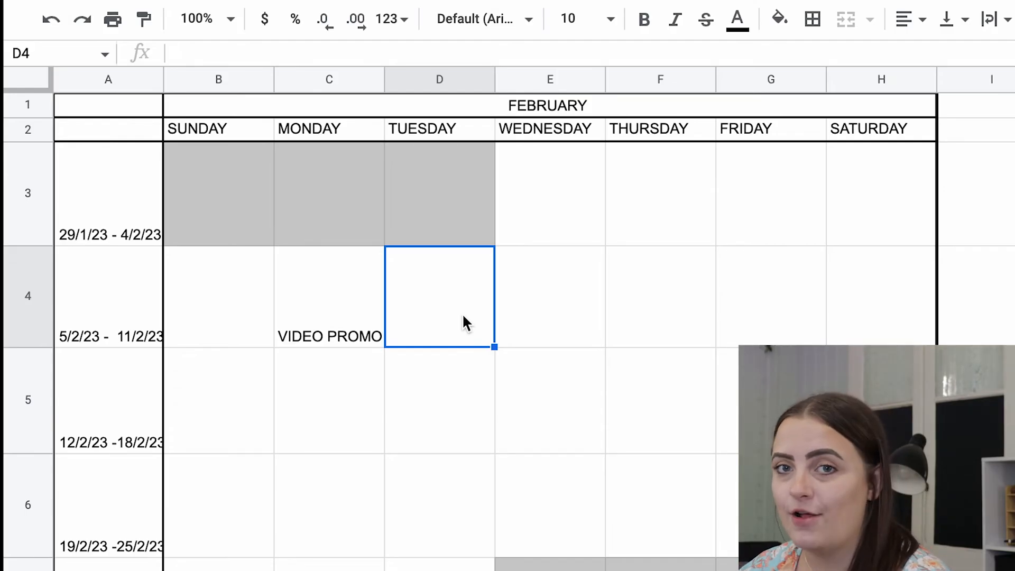
Start a comment on the VIDEO PROMO cell C4 with the posting time "10AM -" as its first line.
{"action": "right_click", "coordinate": [344, 316]}
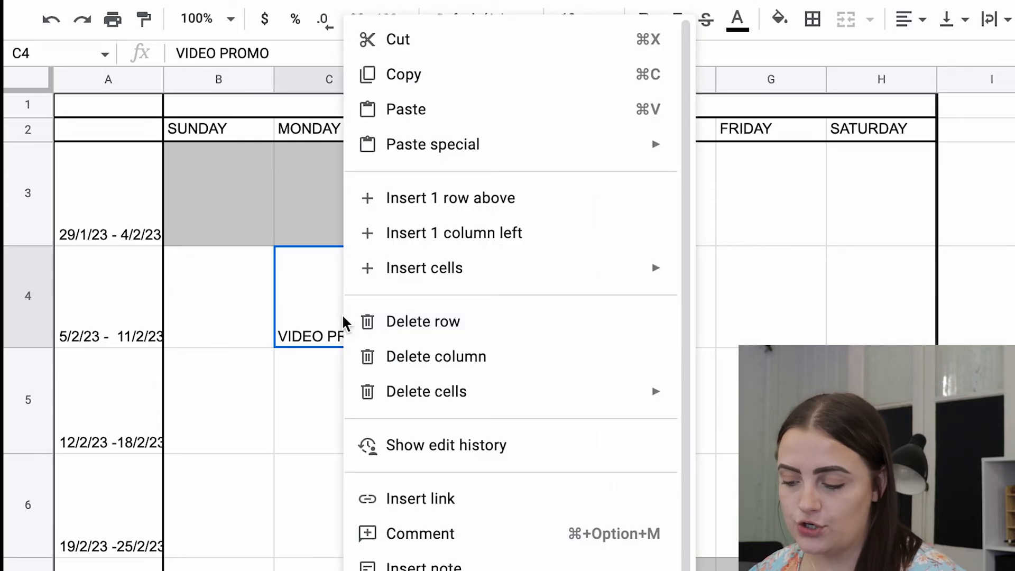
{"action": "left_click", "coordinate": [468, 536]}
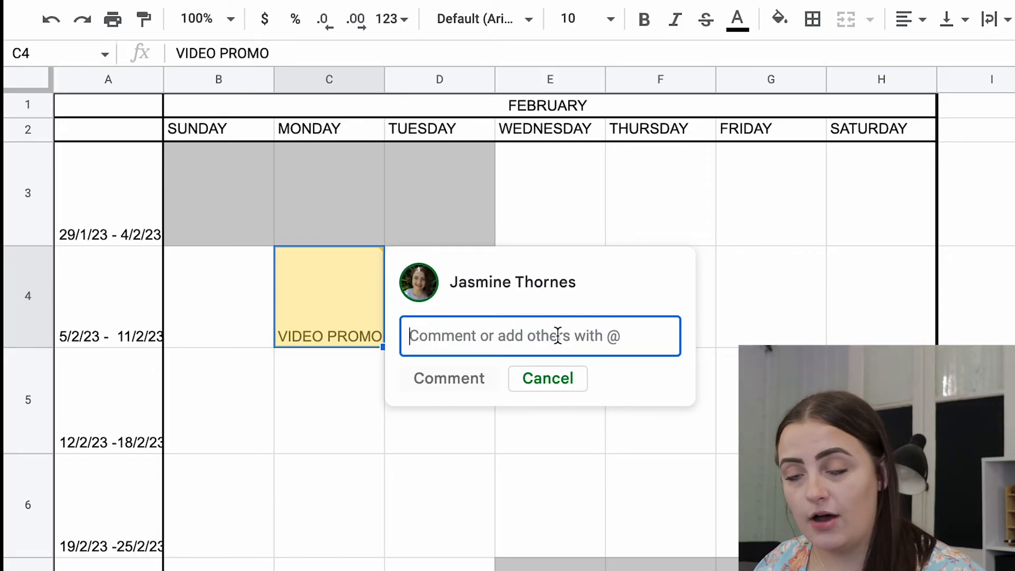
{"action": "type", "text": "11"}
{"action": "key", "text": "BackSpace"}
{"action": "type", "text": "0"}
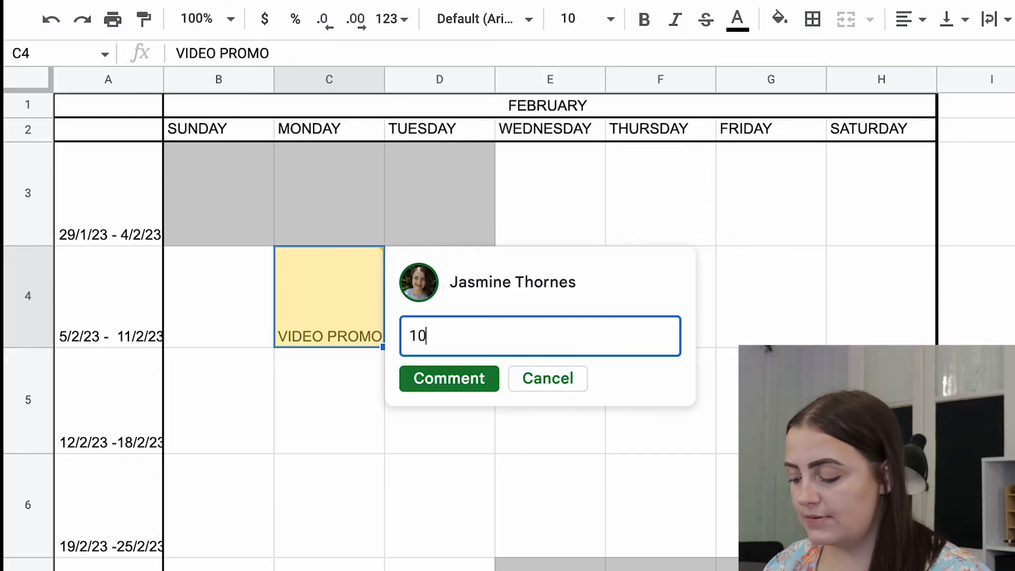
{"action": "type", "text": "AM -"}
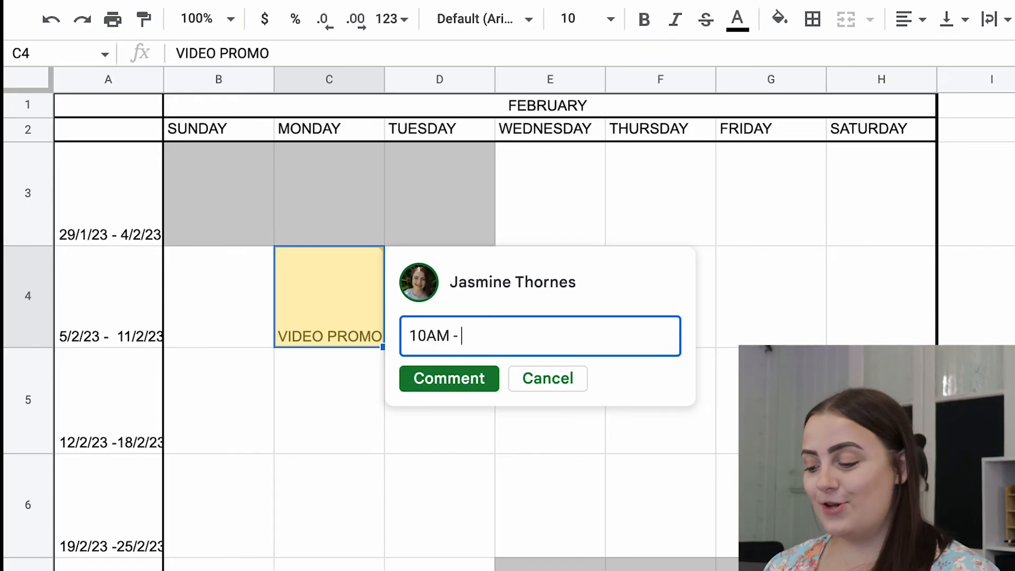
Add the second line "Generic promo 1 img post" to the comment, post it, and preview it on cell C4.
{"action": "key", "text": "Return"}
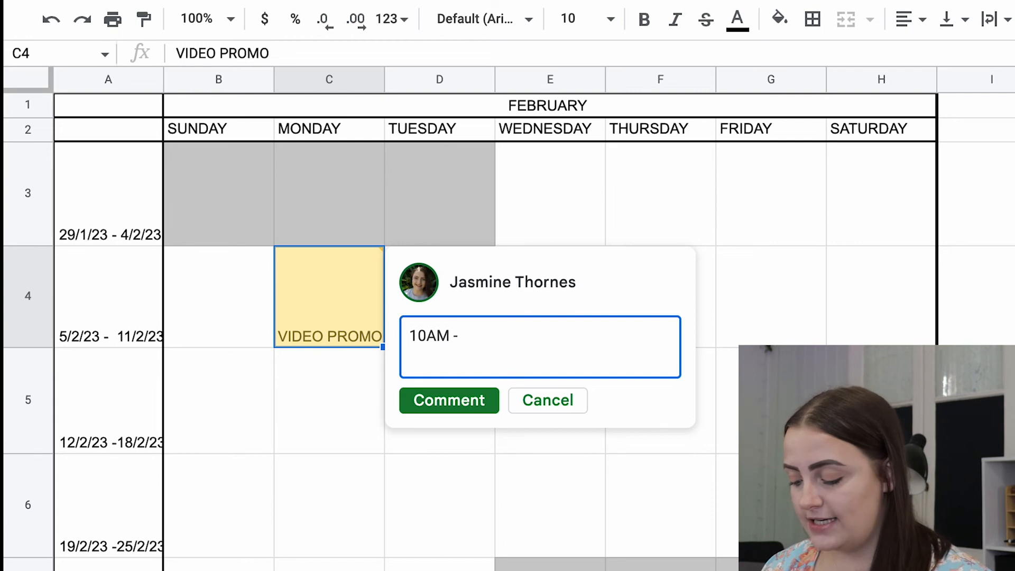
{"action": "type", "text": "Gener"}
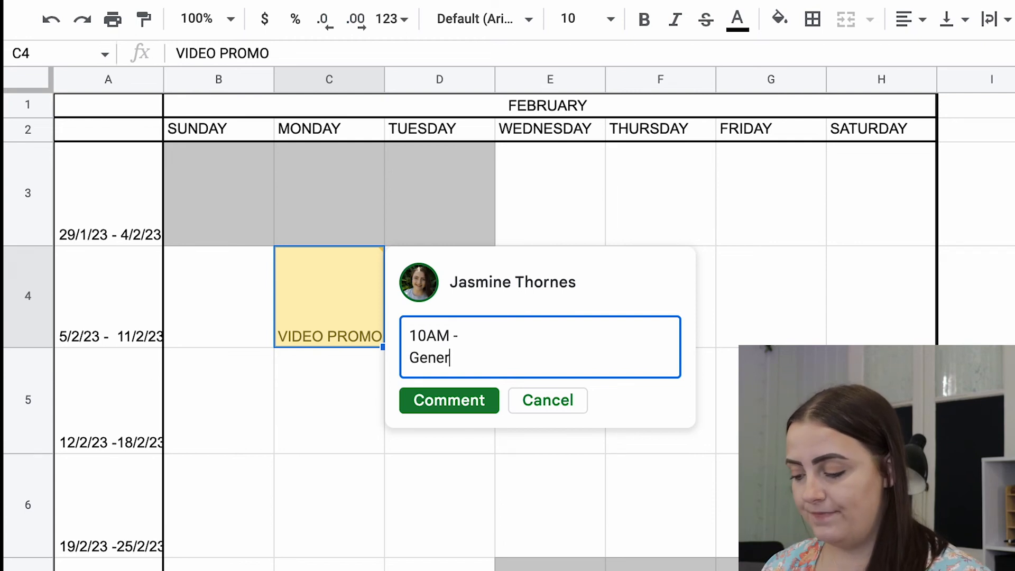
{"action": "type", "text": "ic pro"}
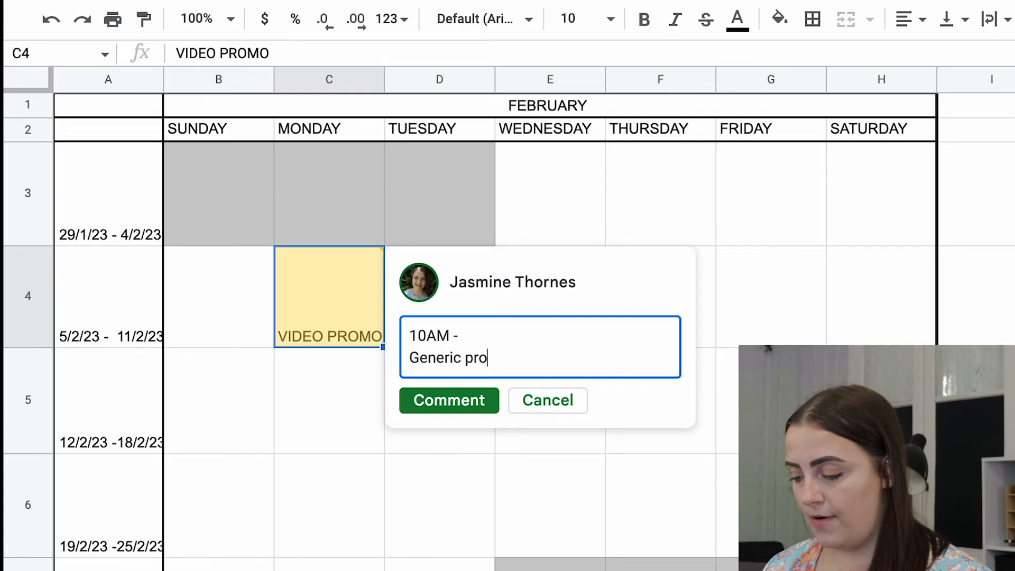
{"action": "type", "text": "mo 1 img post"}
{"action": "left_click", "coordinate": [476, 415]}
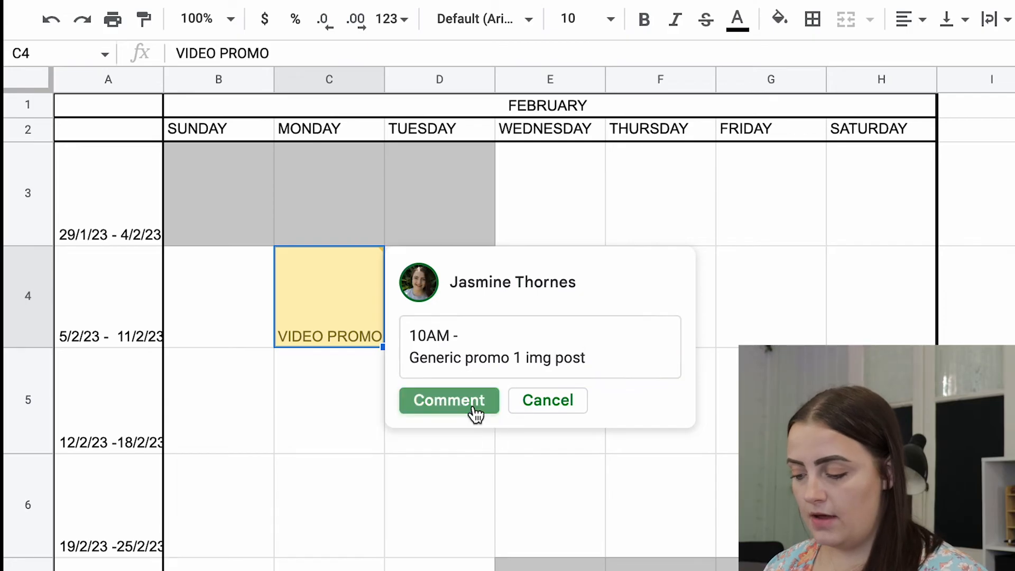
{"action": "left_click", "coordinate": [553, 403]}
{"action": "mouse_move", "coordinate": [378, 332]}
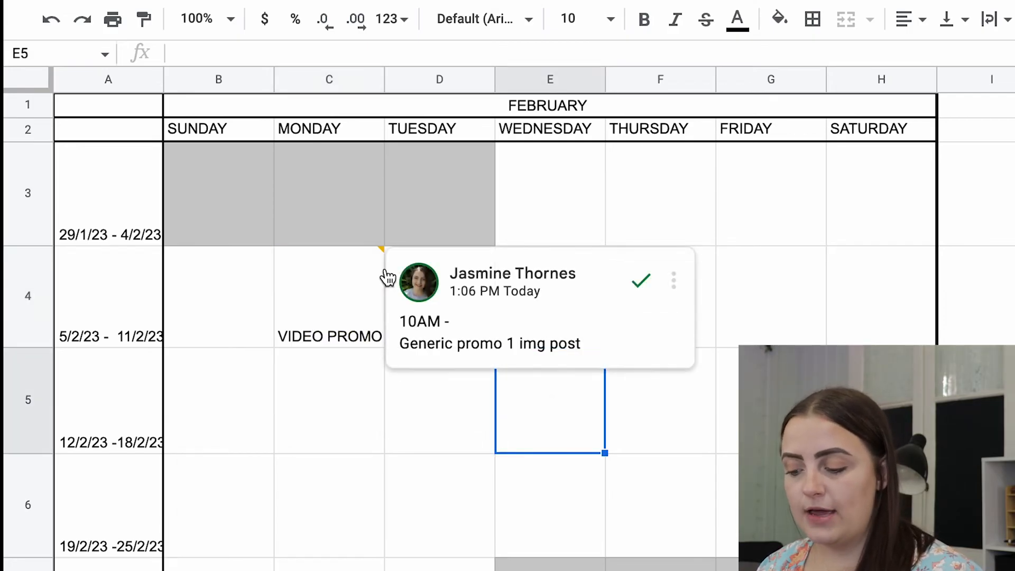